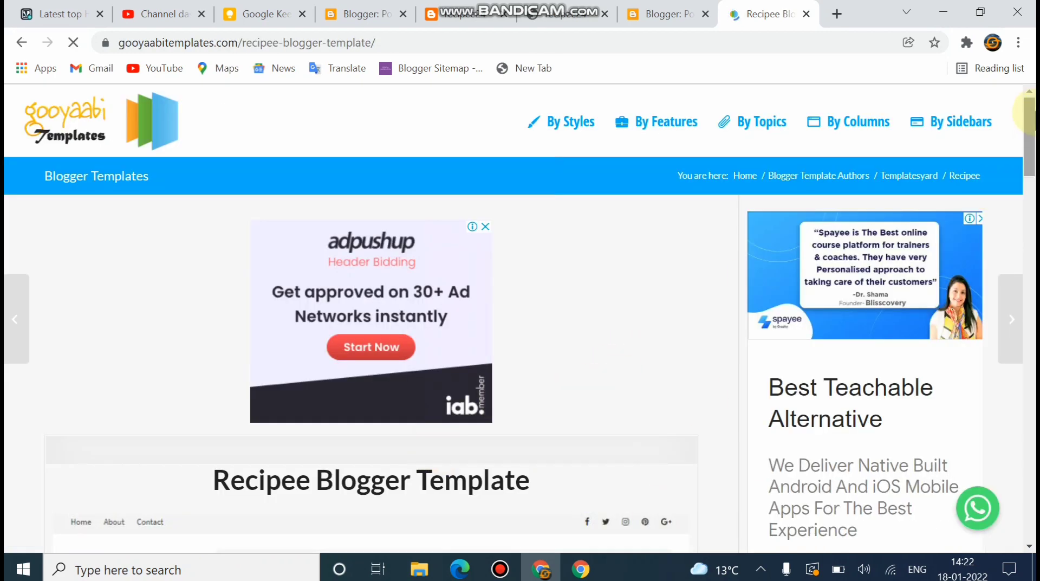
# - Download the Recipee Blogger template zip and open the downloaded archive
pyautogui.moveTo(1029, 115); pyautogui.dragTo(1029, 224)
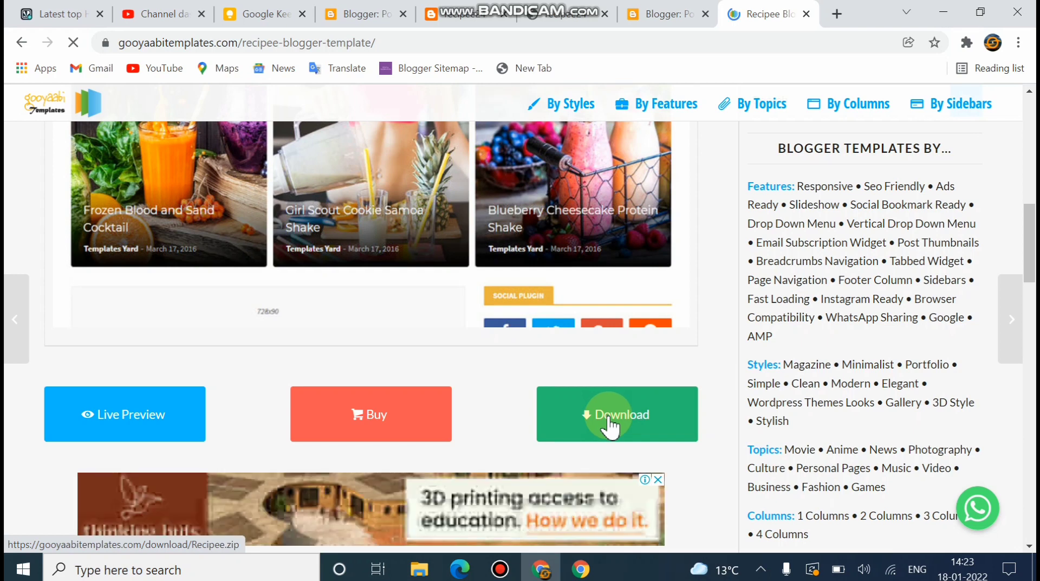
pyautogui.click(611, 425)
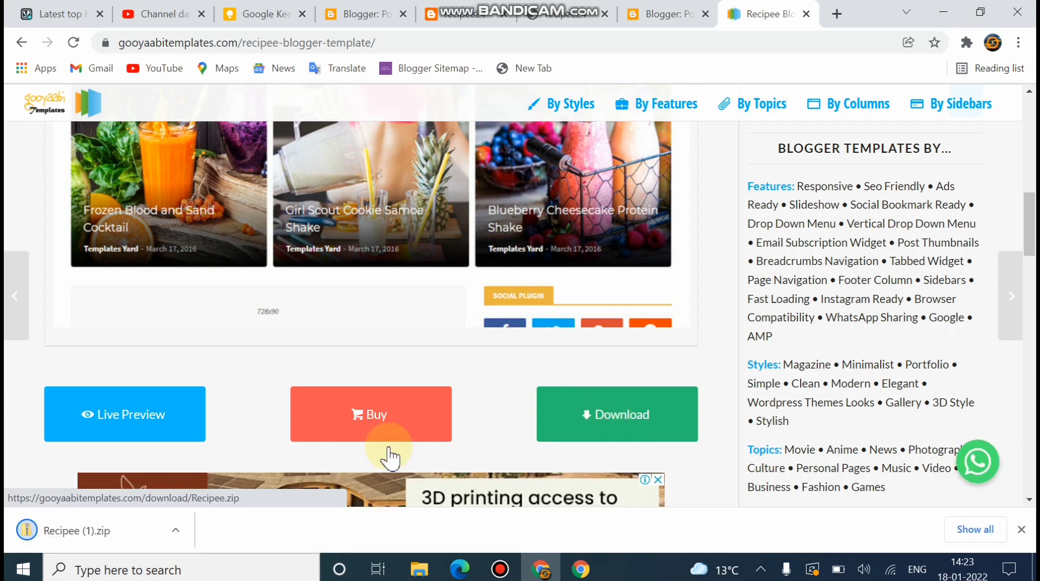
pyautogui.click(175, 536)
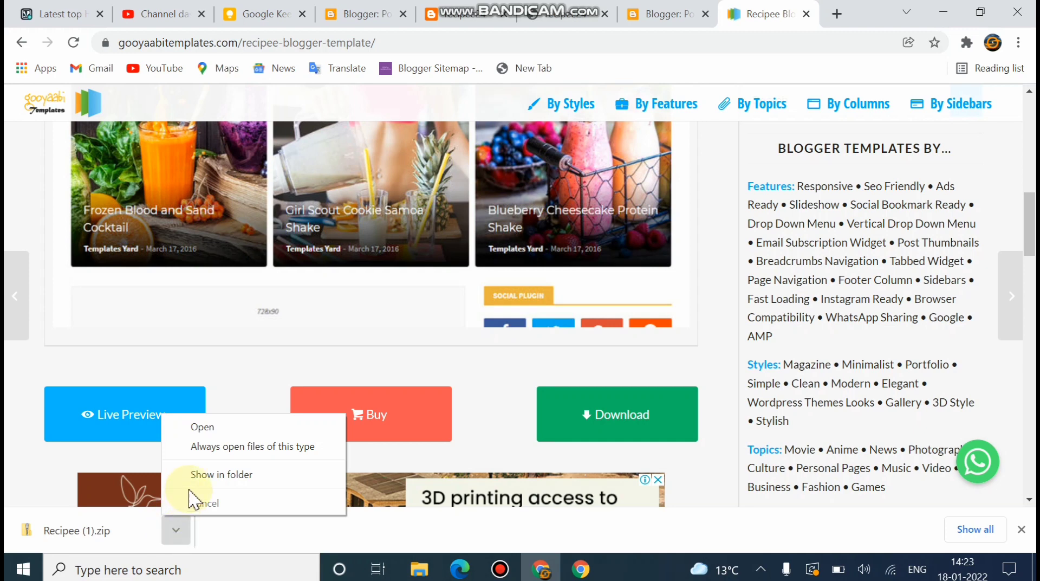
pyautogui.click(202, 428)
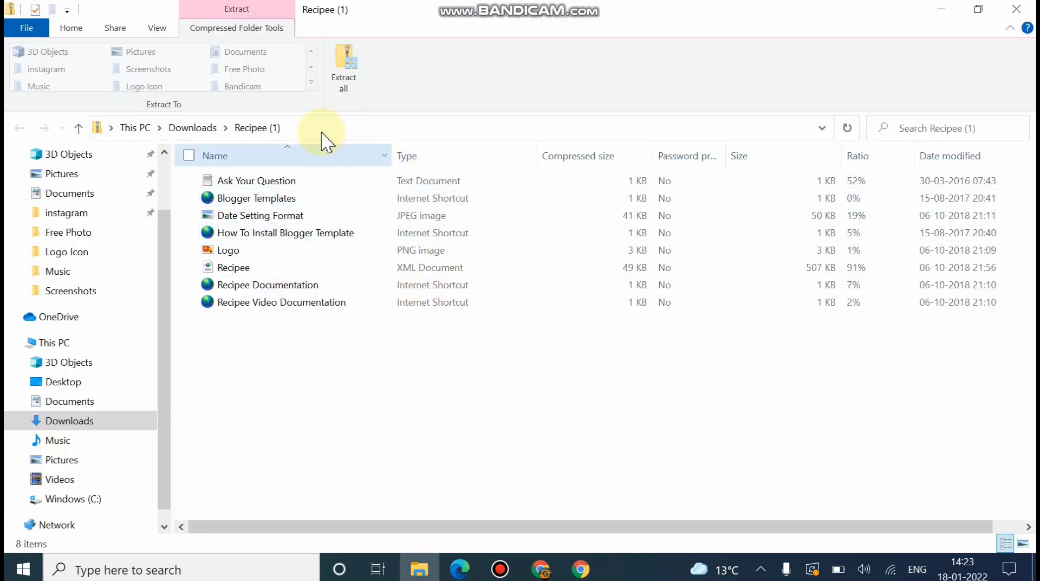
# - Extract all the archive's files into the Downloads folder, replacing the files with the same names there
pyautogui.click(358, 93)
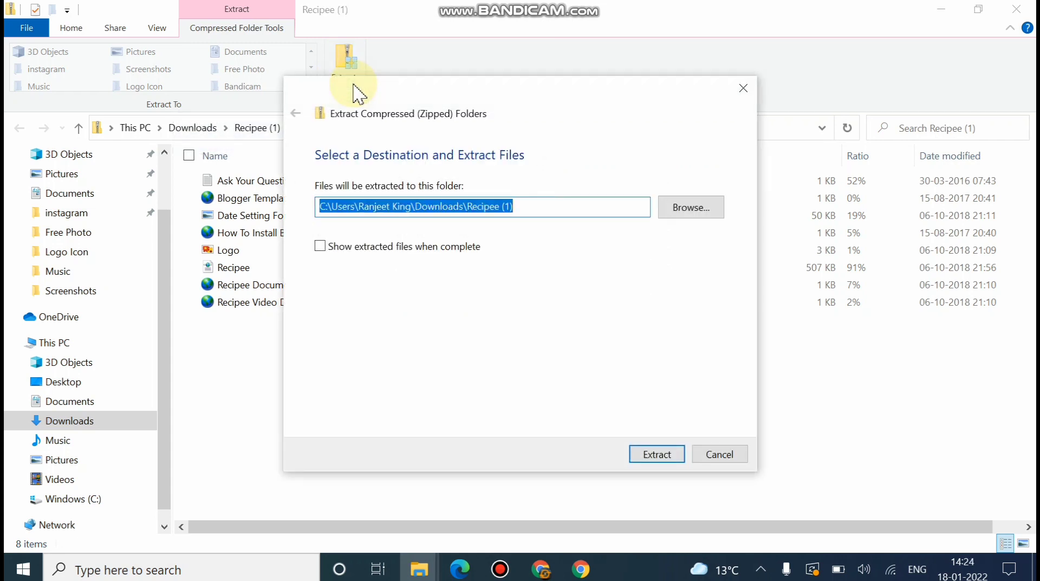
pyautogui.click(669, 208)
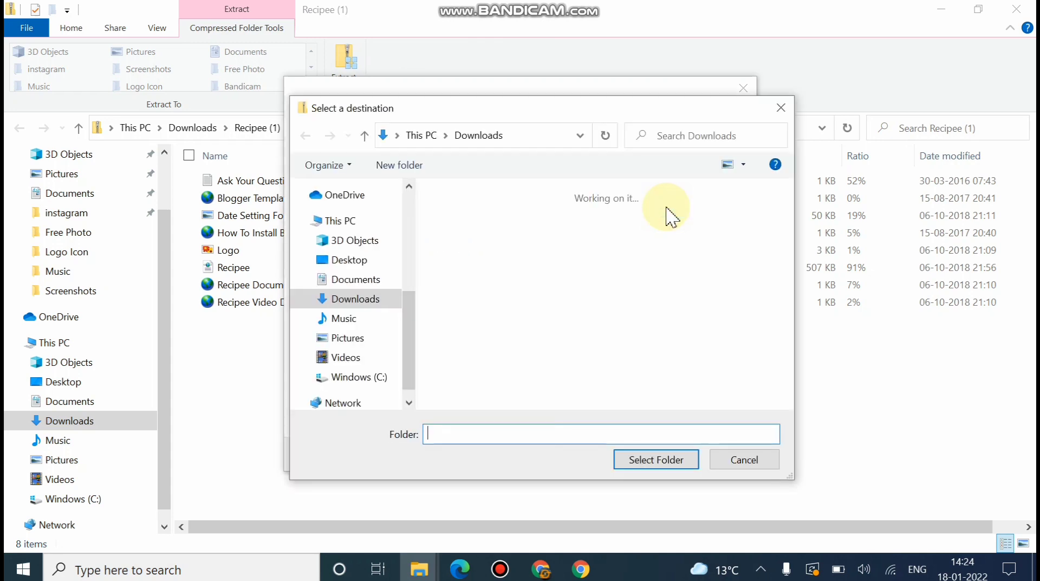
pyautogui.click(360, 303)
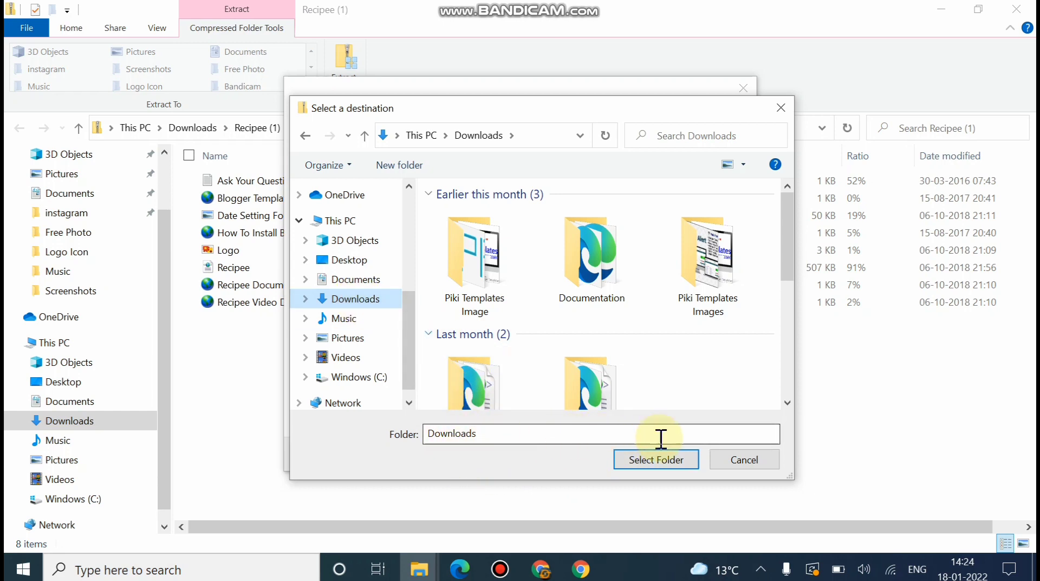
pyautogui.click(662, 460)
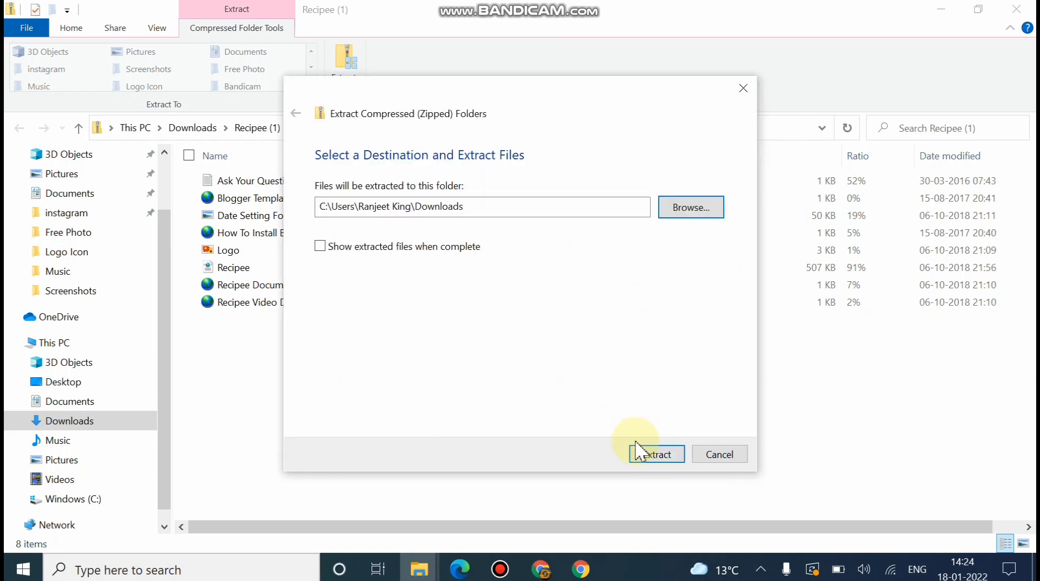
pyautogui.click(647, 461)
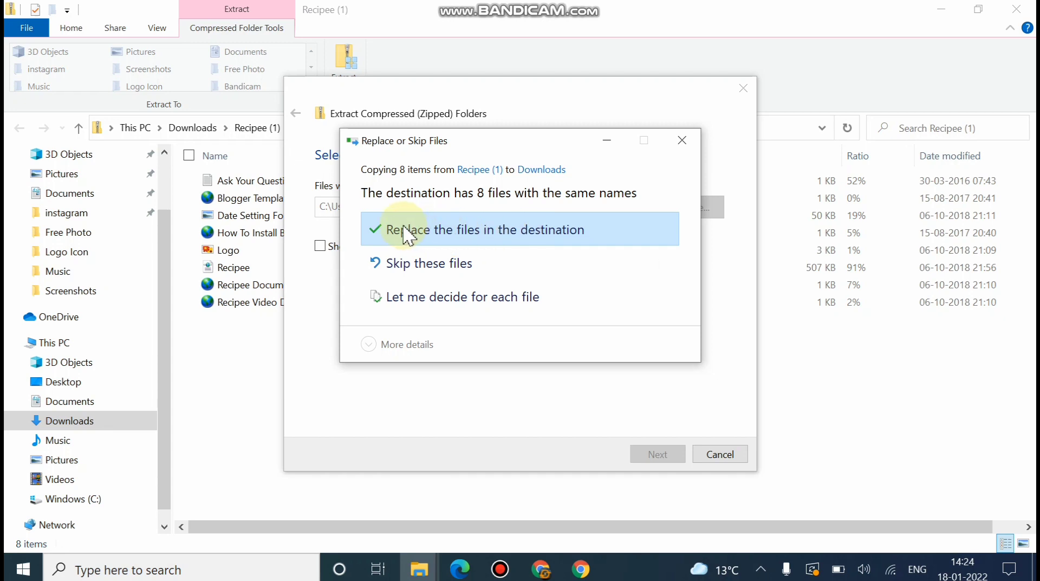
pyautogui.click(443, 231)
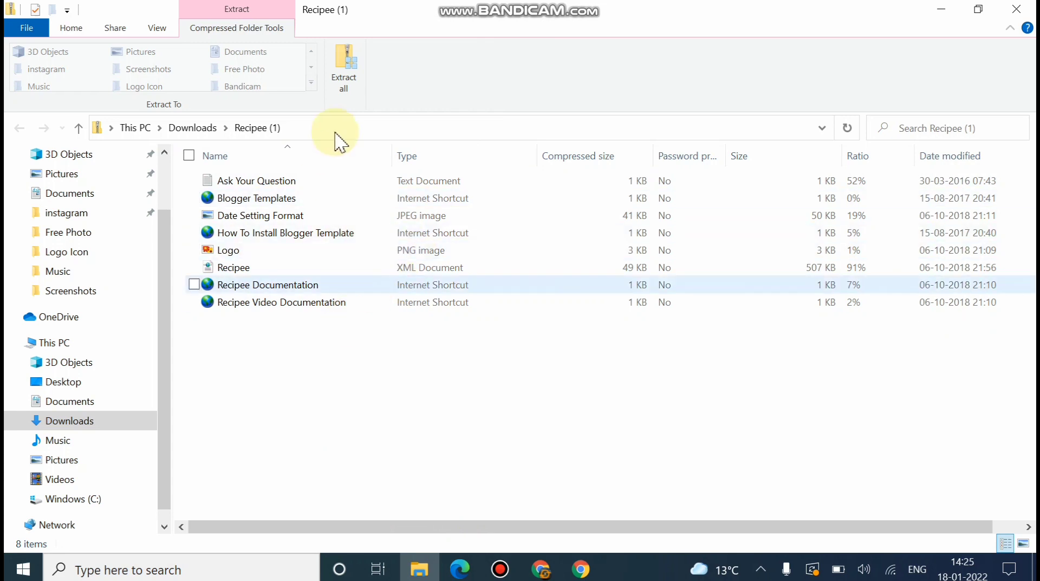
pyautogui.click(936, 12)
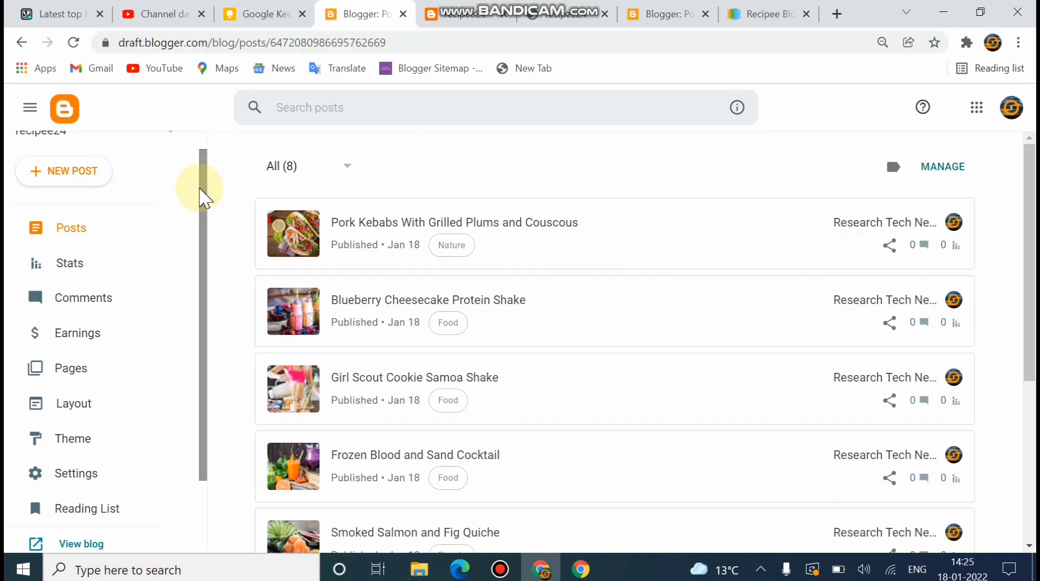
# - Restore the recipee24 blog's theme by uploading the Recipee XML file from the Downloads folder
pyautogui.moveTo(201, 198); pyautogui.dragTo(200, 139)
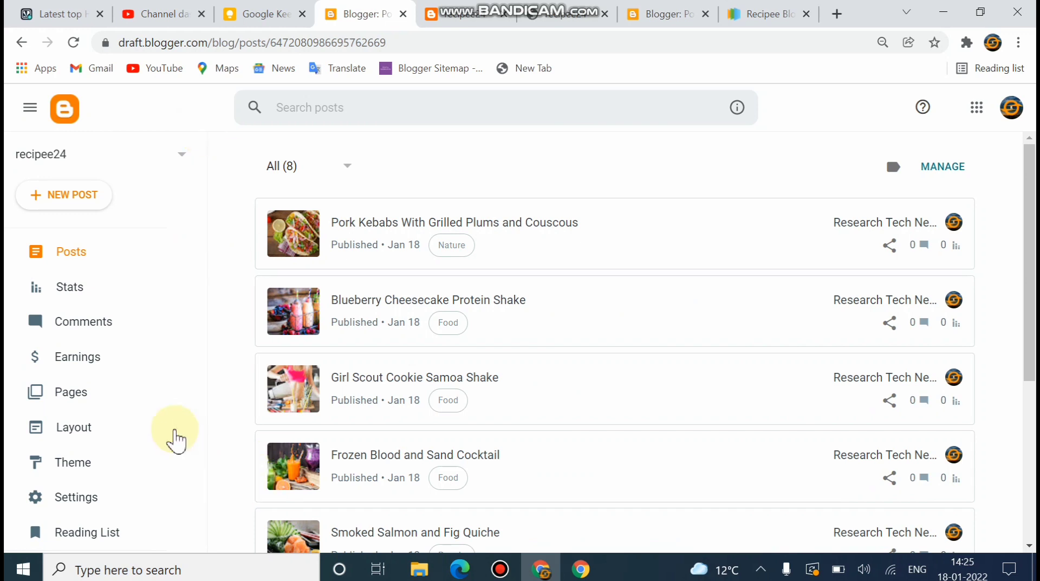
pyautogui.click(69, 477)
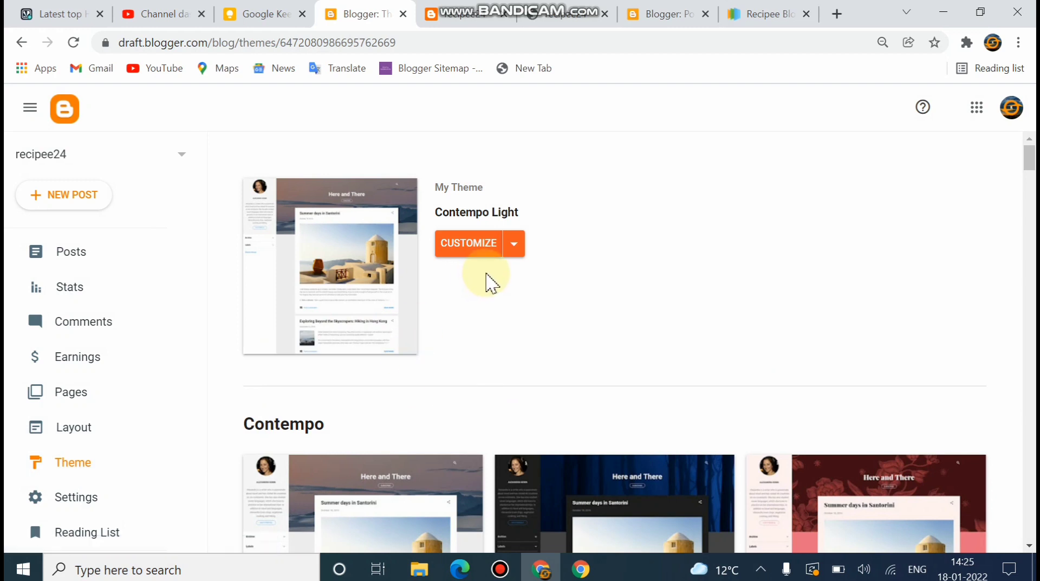
pyautogui.click(514, 253)
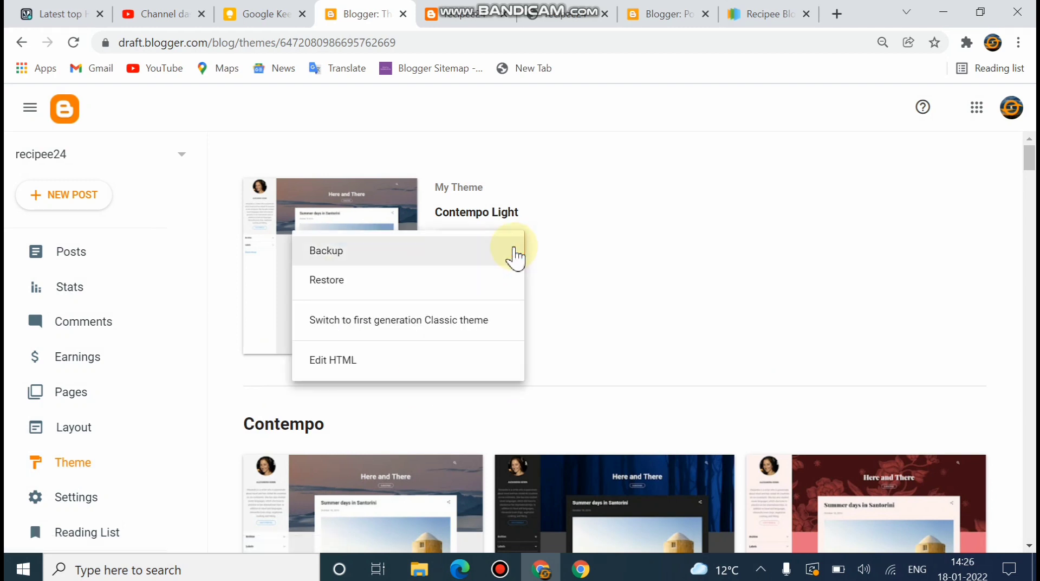
pyautogui.click(372, 291)
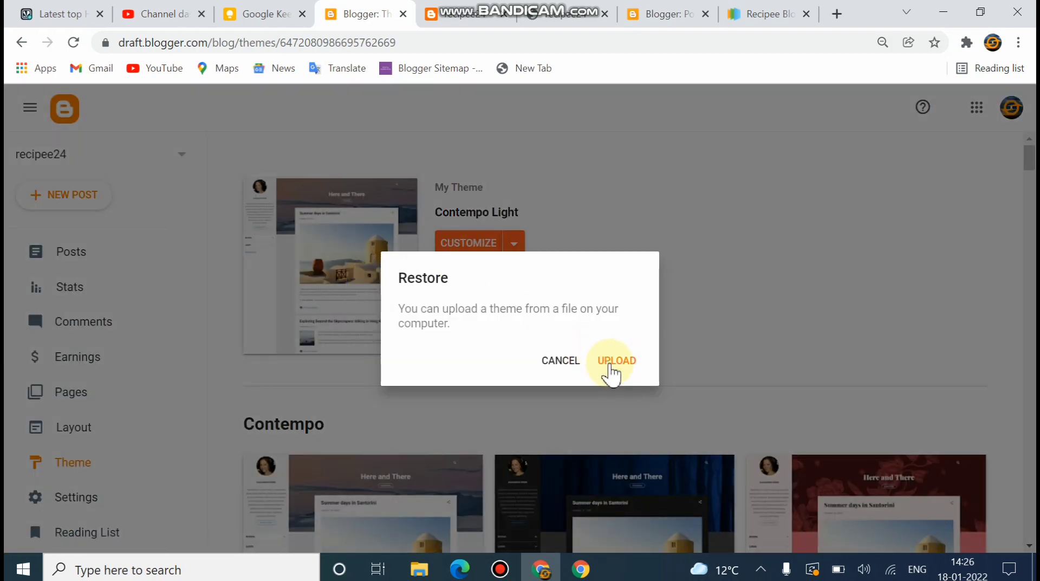
pyautogui.click(610, 362)
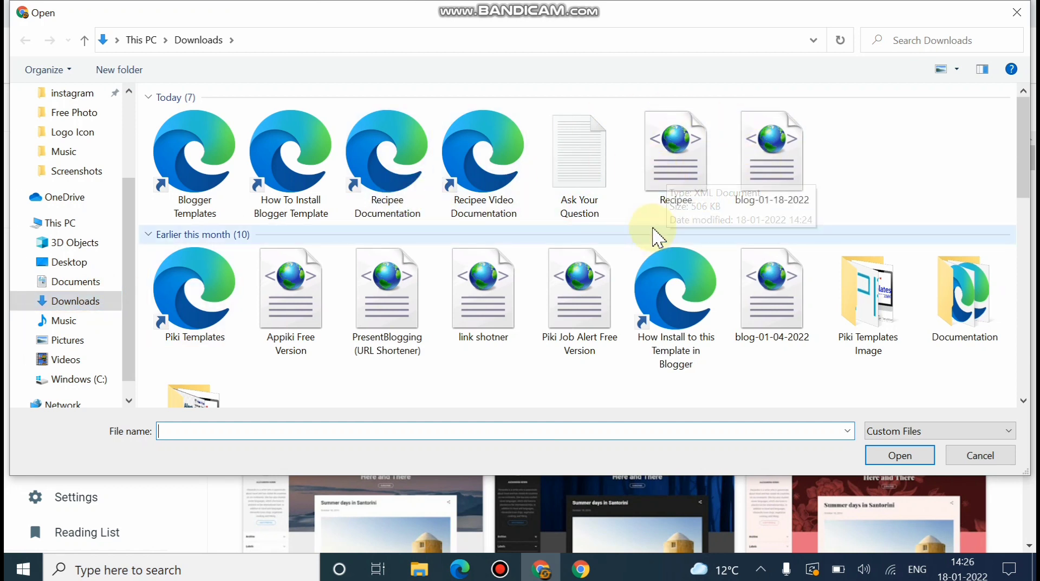
pyautogui.click(644, 172)
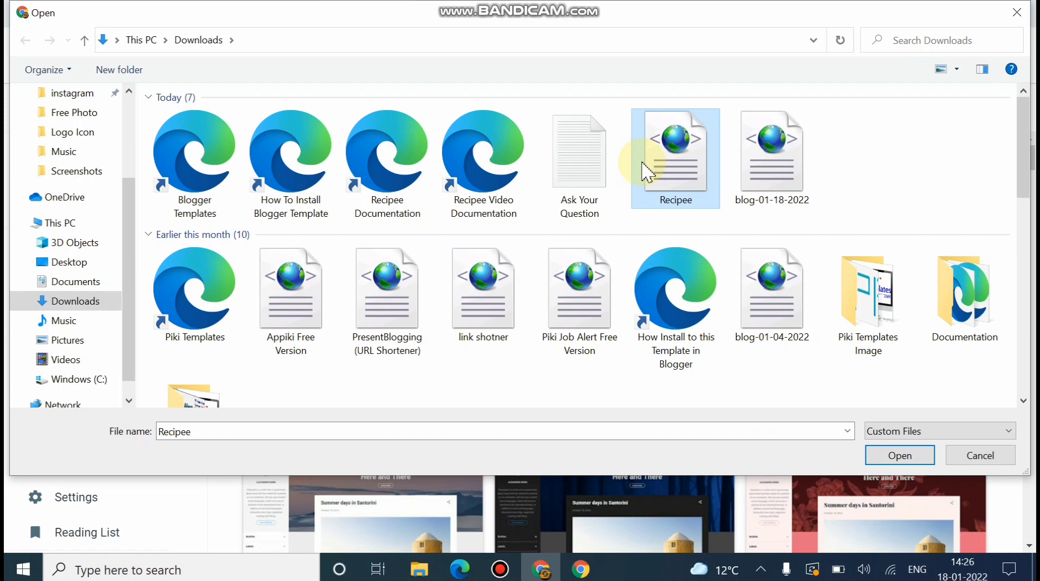
pyautogui.click(893, 457)
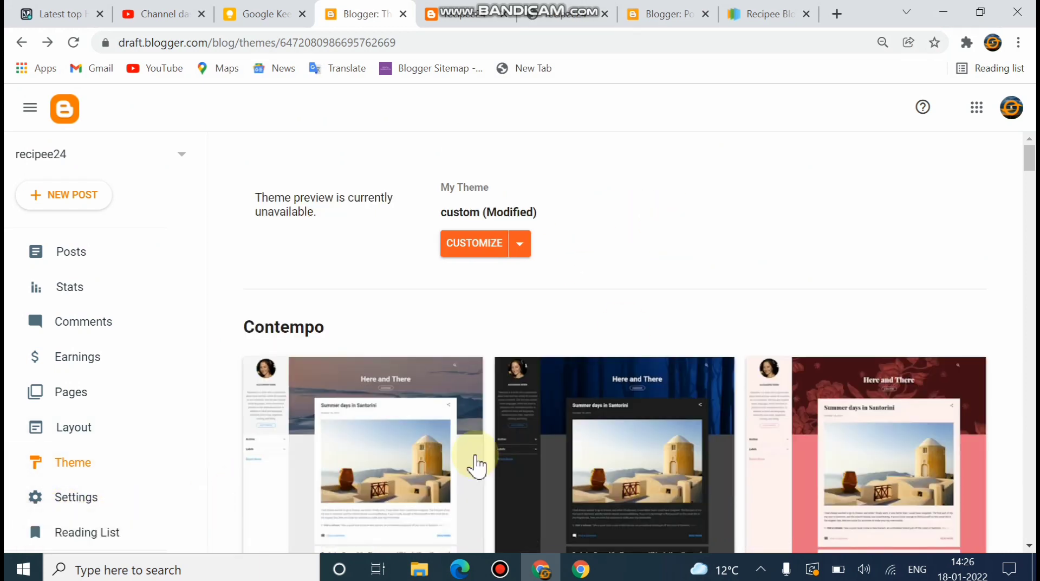
# - View the recipee24 blog and examine its posts, sidebar widgets and footer under the uploaded theme
pyautogui.moveTo(204, 363); pyautogui.dragTo(209, 437)
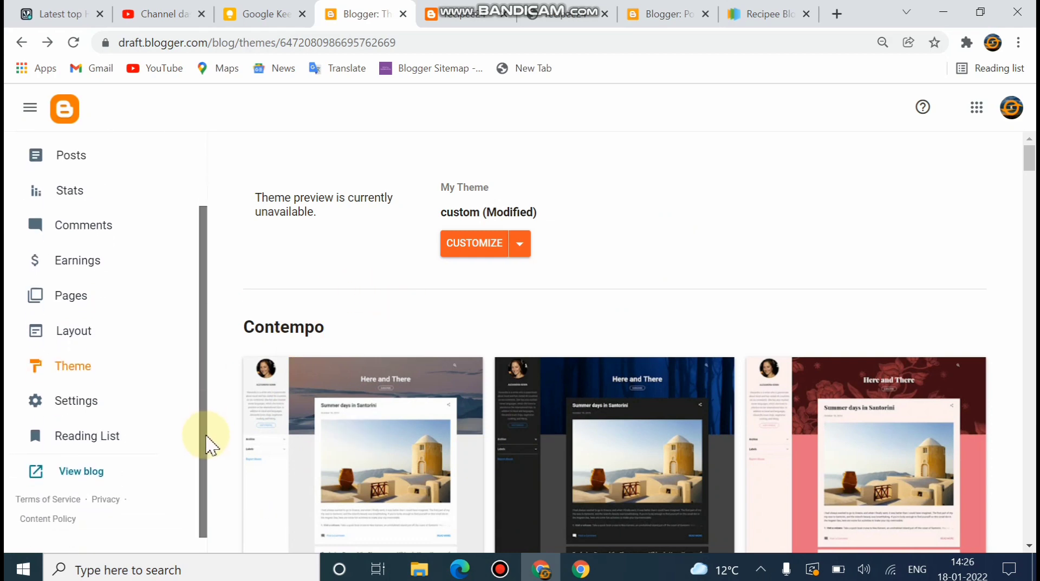
pyautogui.click(78, 470)
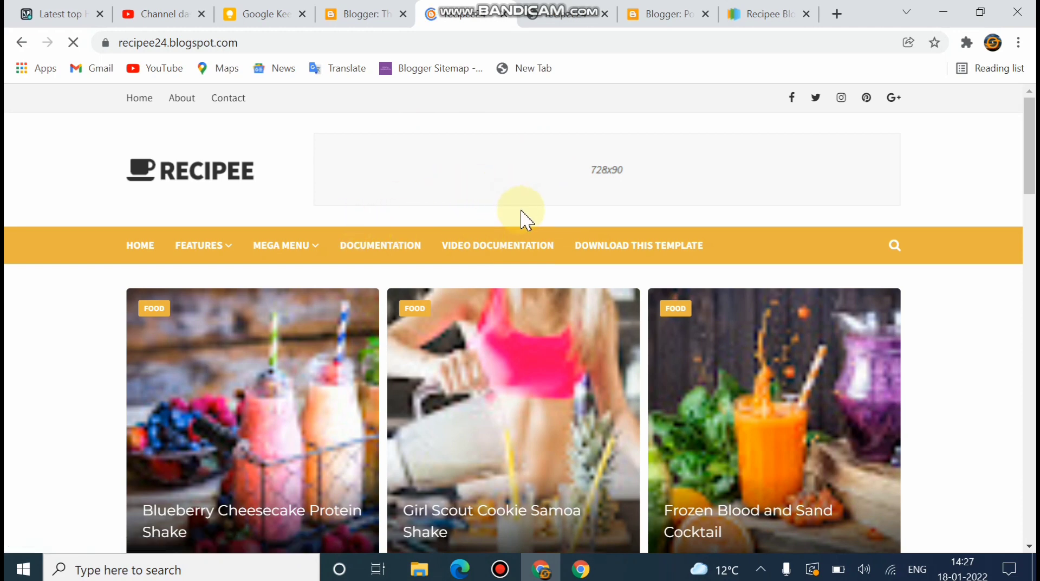
pyautogui.moveTo(1030, 191); pyautogui.dragTo(1029, 449)
pyautogui.scroll(-5, 1027, 229)
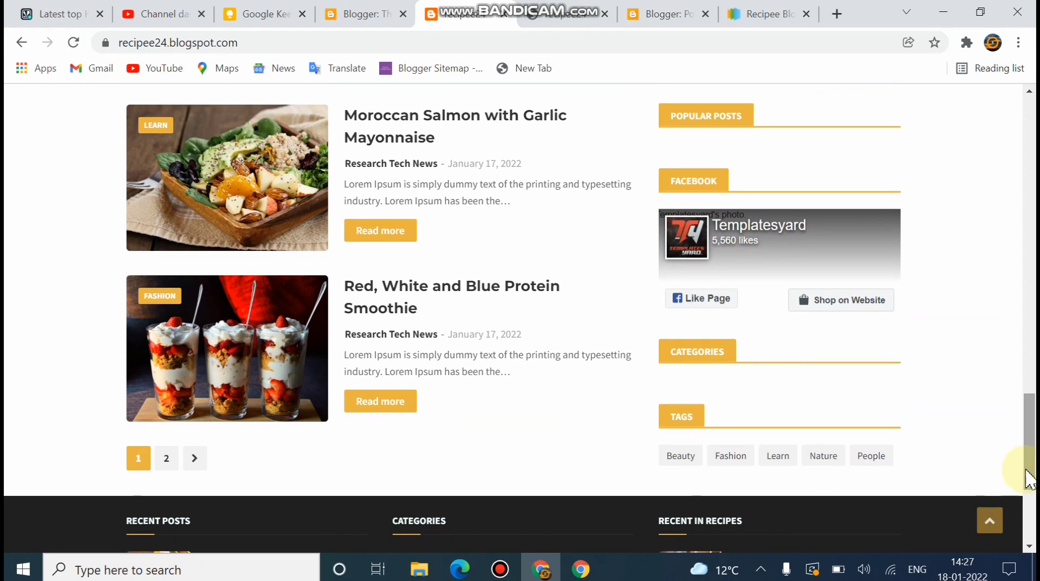
pyautogui.moveTo(1029, 477); pyautogui.dragTo(1022, 548)
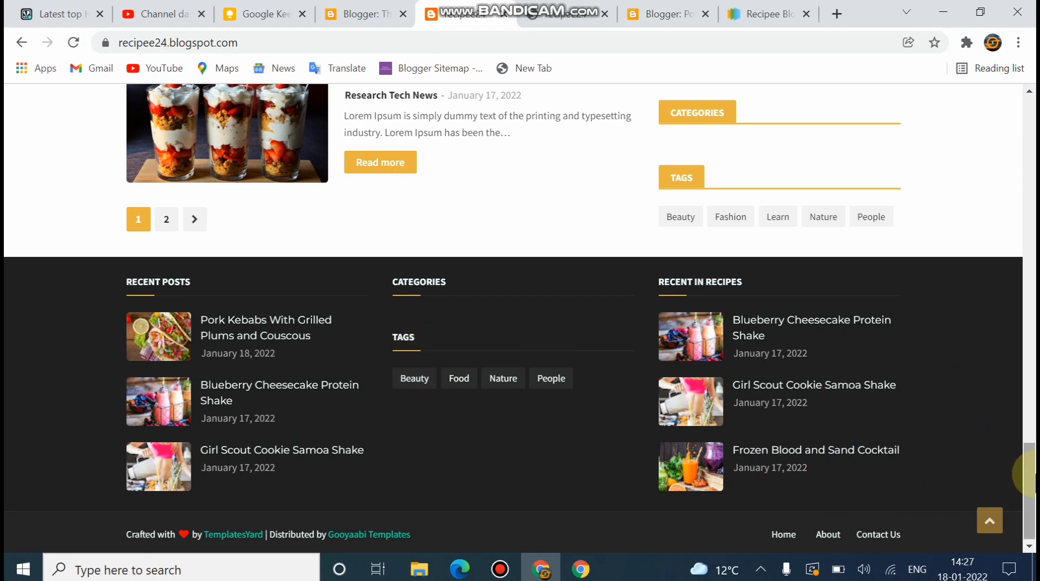
pyautogui.moveTo(1028, 475); pyautogui.dragTo(1029, 373)
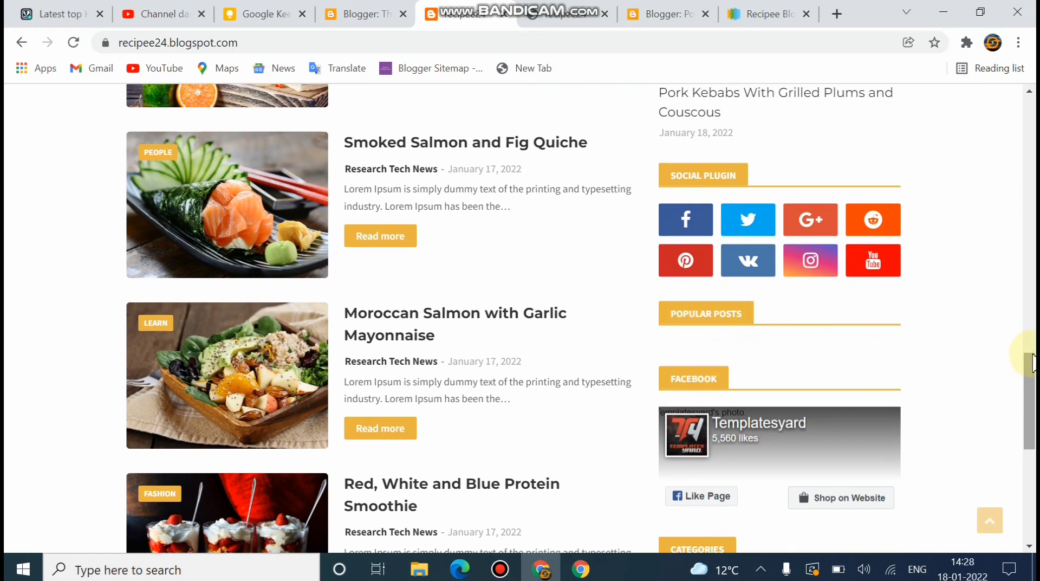
pyautogui.moveTo(1034, 371); pyautogui.dragTo(982, 269)
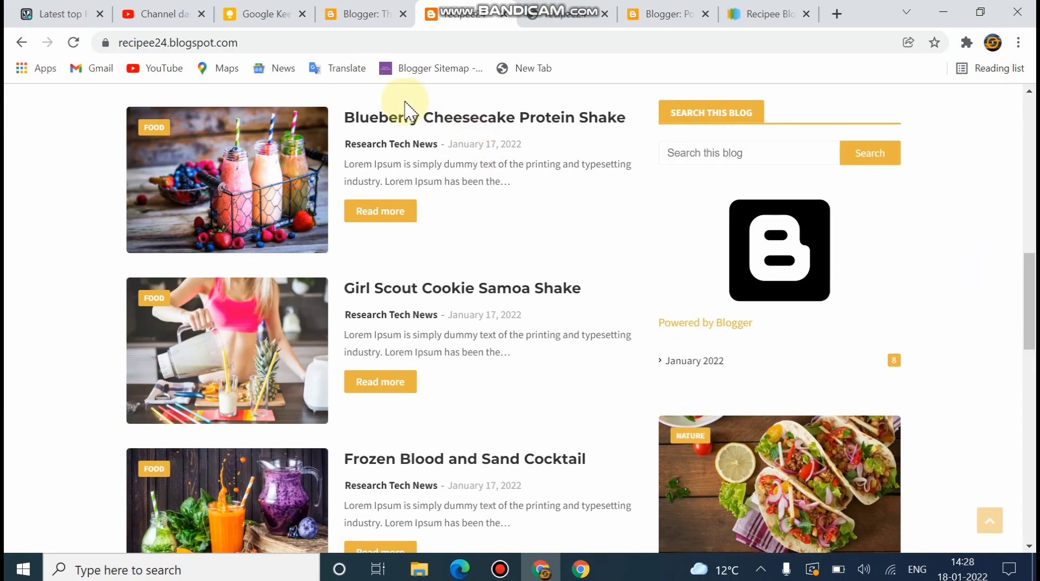
# - Open the blog's layout in Blogger and review its gadget sections from Theme Options down to Menu Footer
pyautogui.click(347, 23)
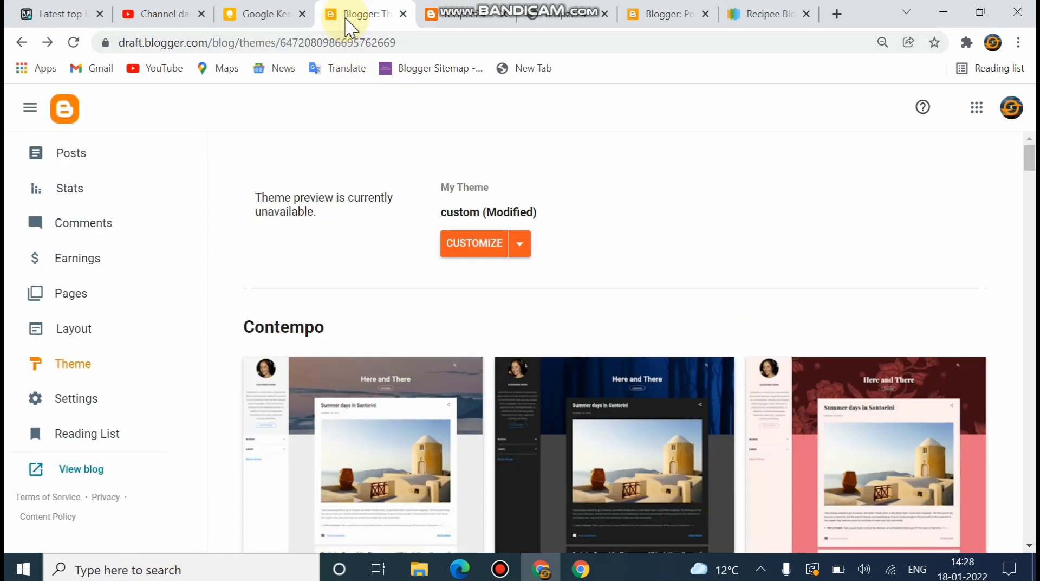
pyautogui.click(84, 347)
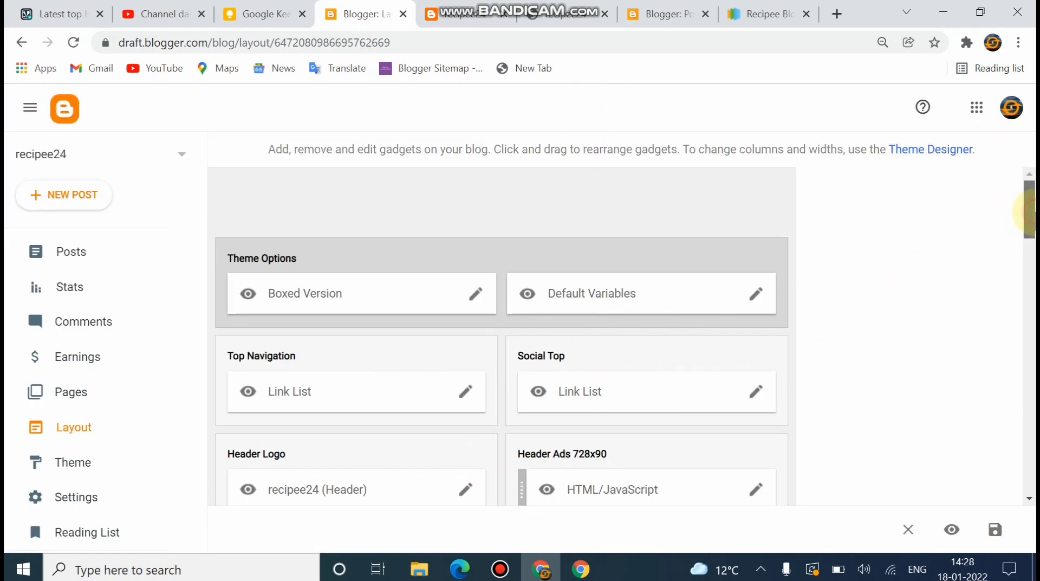
pyautogui.moveTo(1027, 212); pyautogui.dragTo(1028, 424)
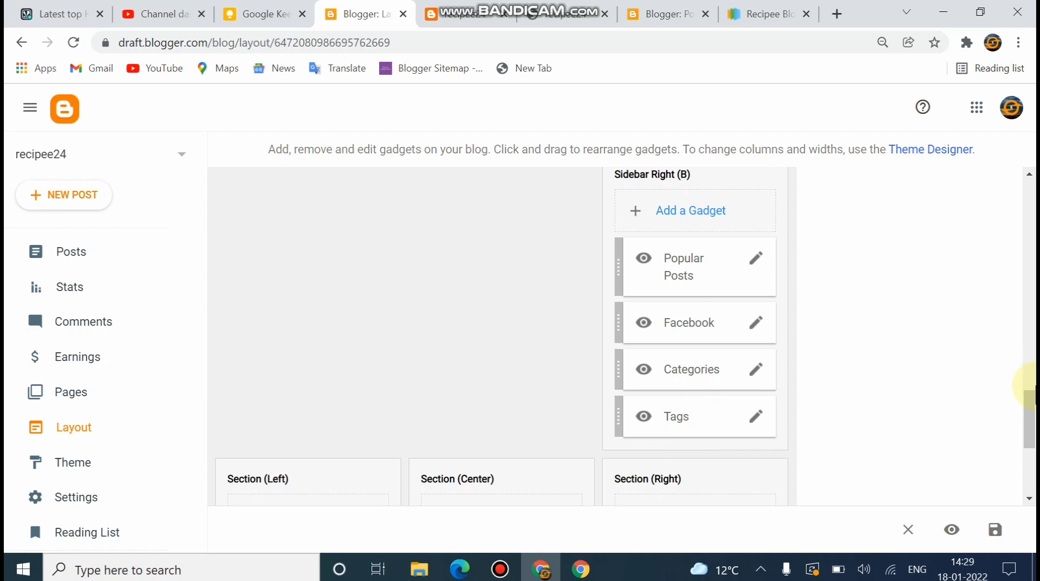
pyautogui.moveTo(1030, 355); pyautogui.dragTo(1029, 149)
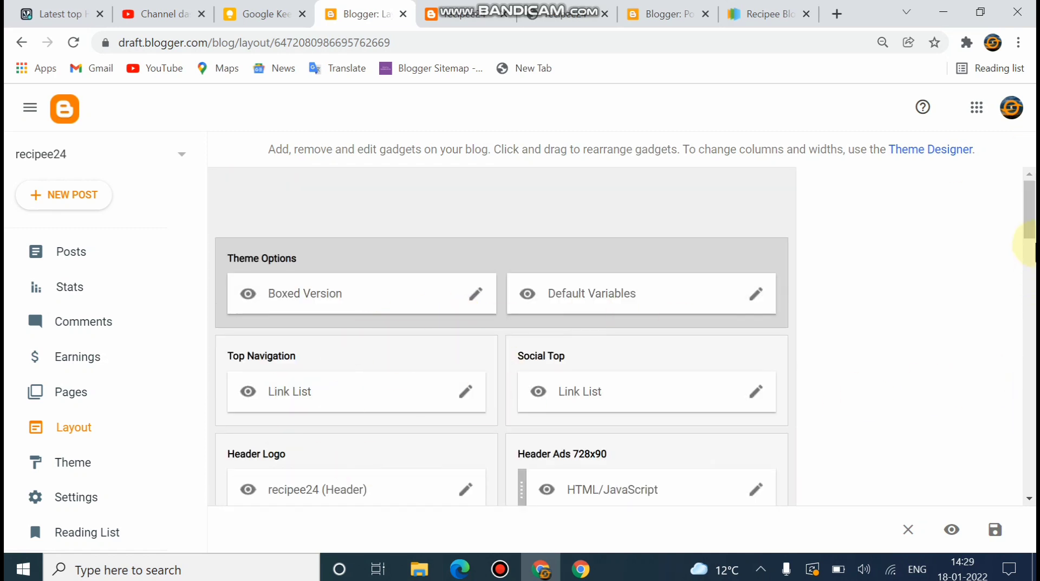
pyautogui.moveTo(1029, 244); pyautogui.dragTo(1030, 319)
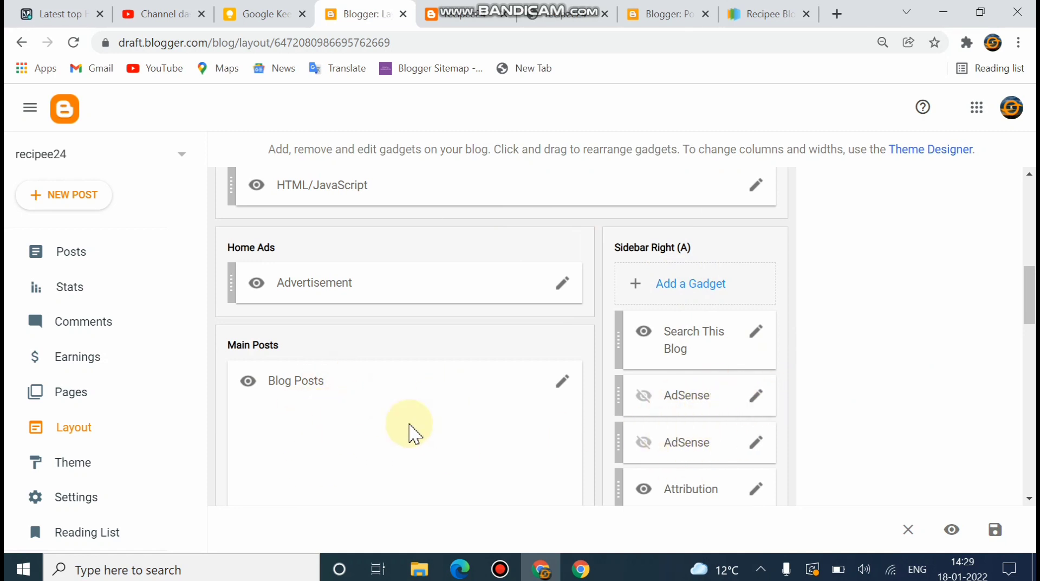
pyautogui.moveTo(1031, 314); pyautogui.dragTo(1031, 501)
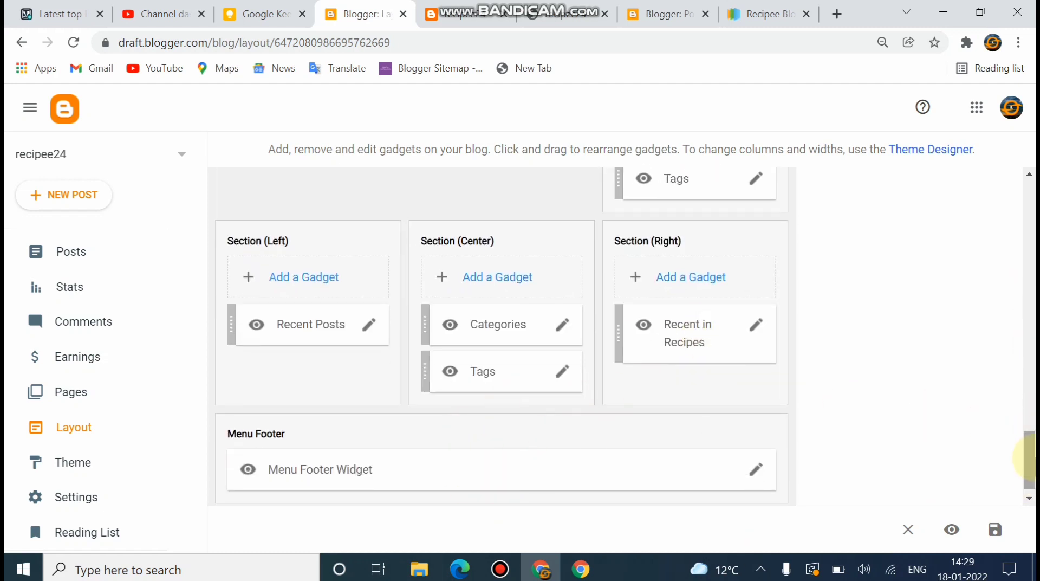
pyautogui.moveTo(1032, 469); pyautogui.dragTo(1031, 432)
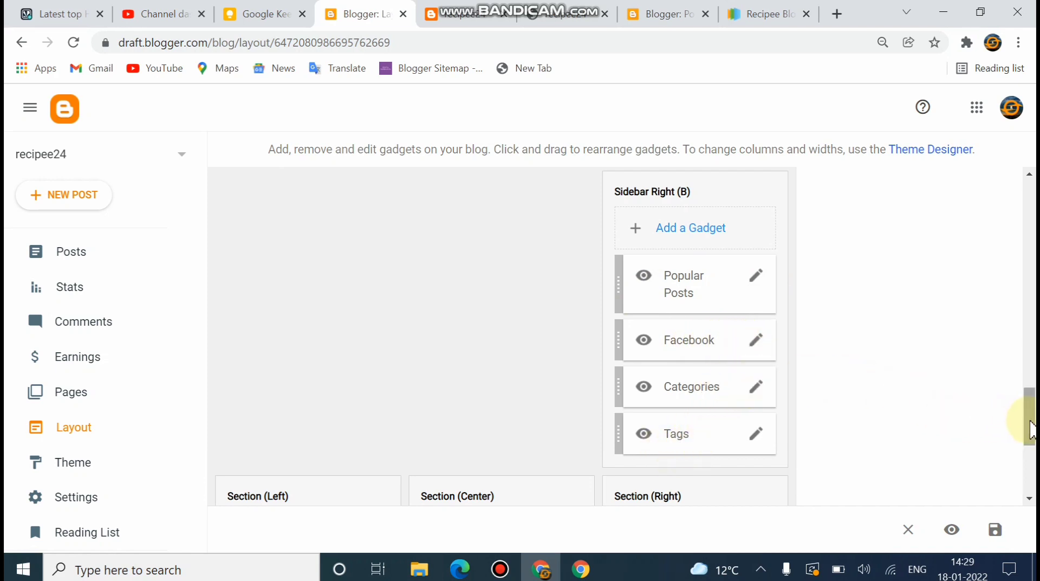
pyautogui.moveTo(1030, 428); pyautogui.dragTo(1029, 359)
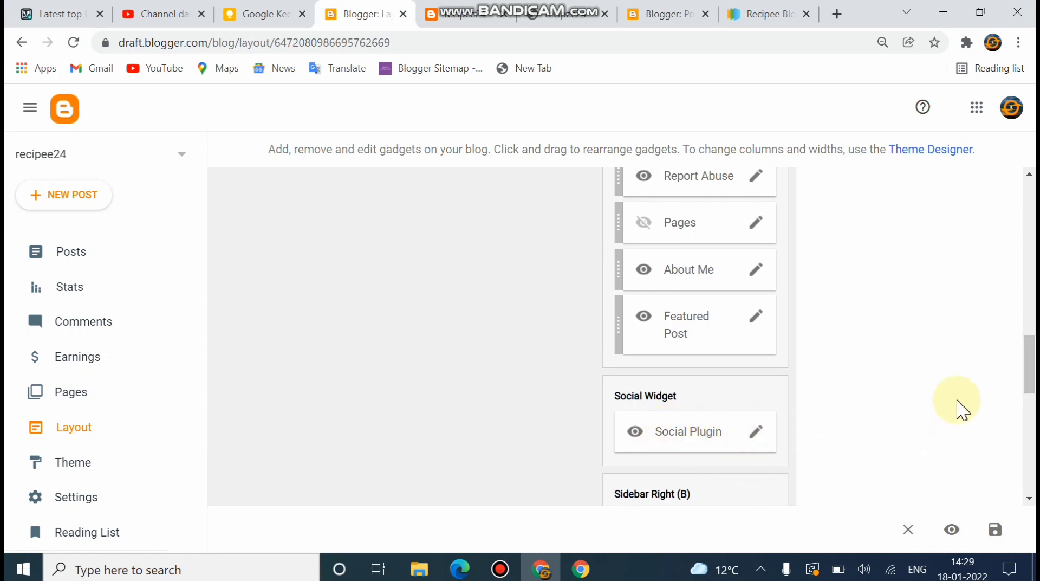
# - Remove the Search This Blog gadget from the Sidebar Right (A) section of the layout
pyautogui.moveTo(1034, 374); pyautogui.dragTo(1029, 321)
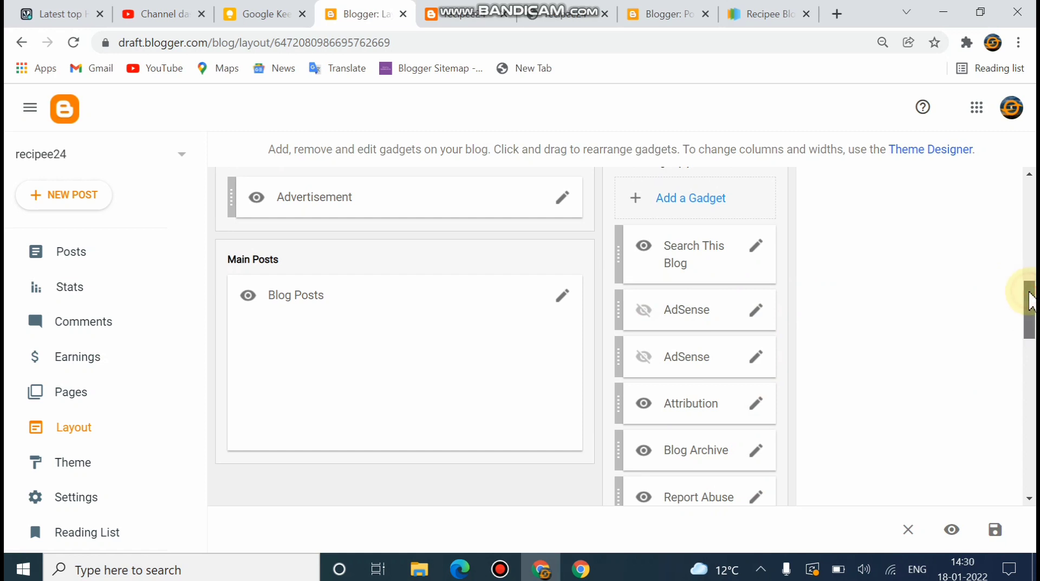
pyautogui.moveTo(1030, 300); pyautogui.dragTo(1029, 288)
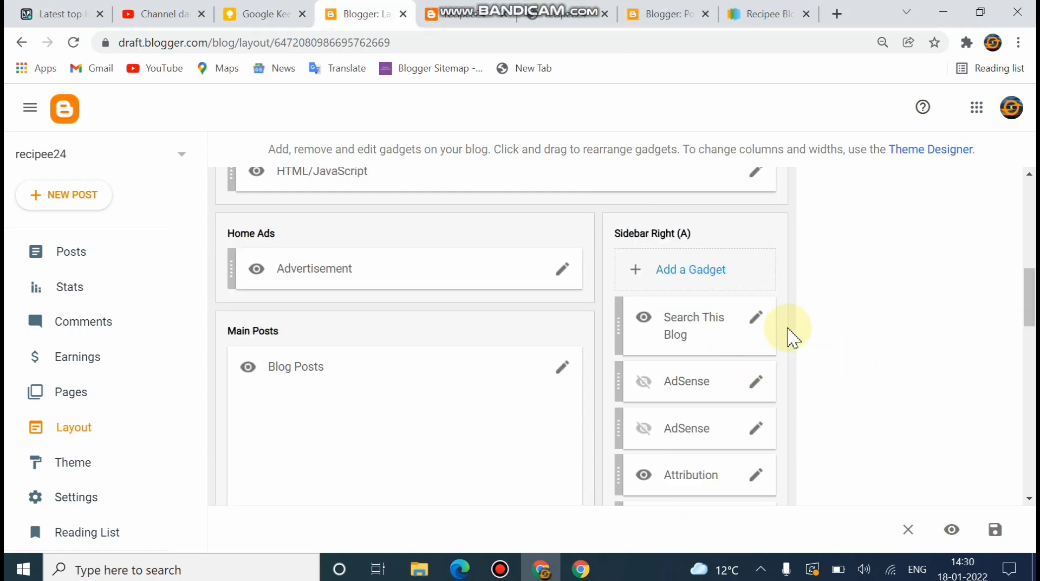
pyautogui.click(756, 319)
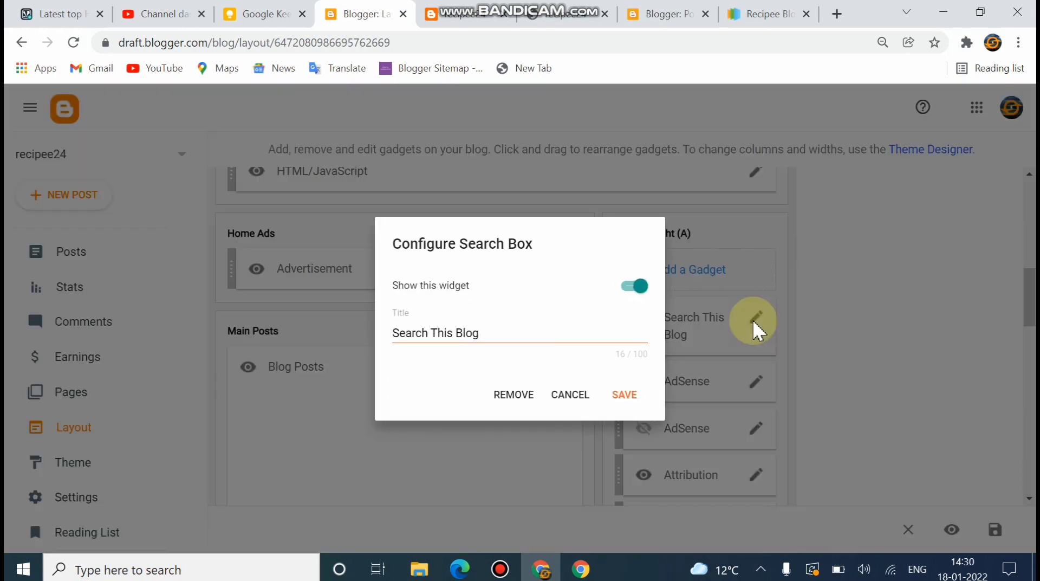
pyautogui.click(508, 395)
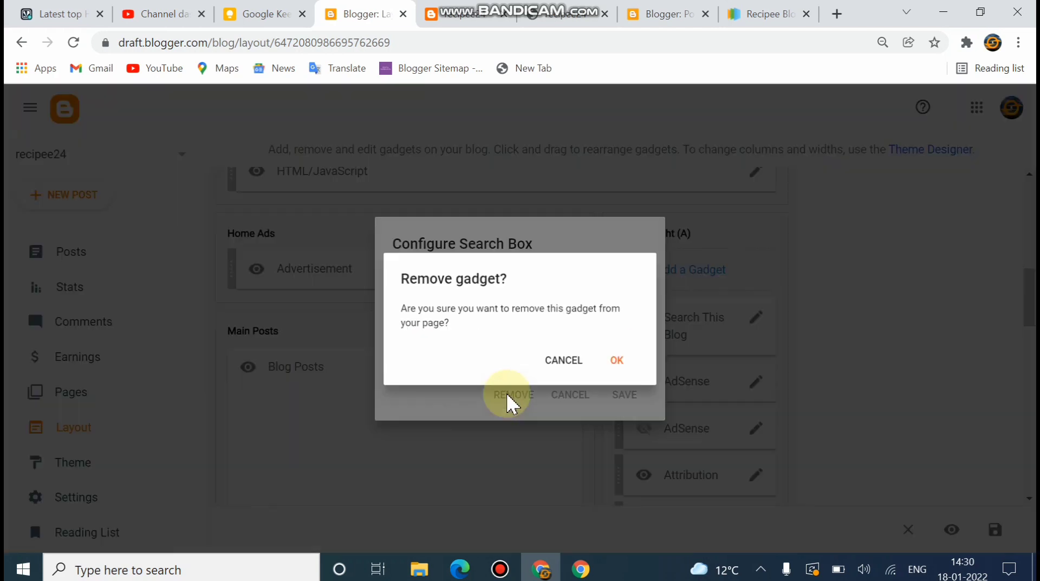
pyautogui.click(617, 362)
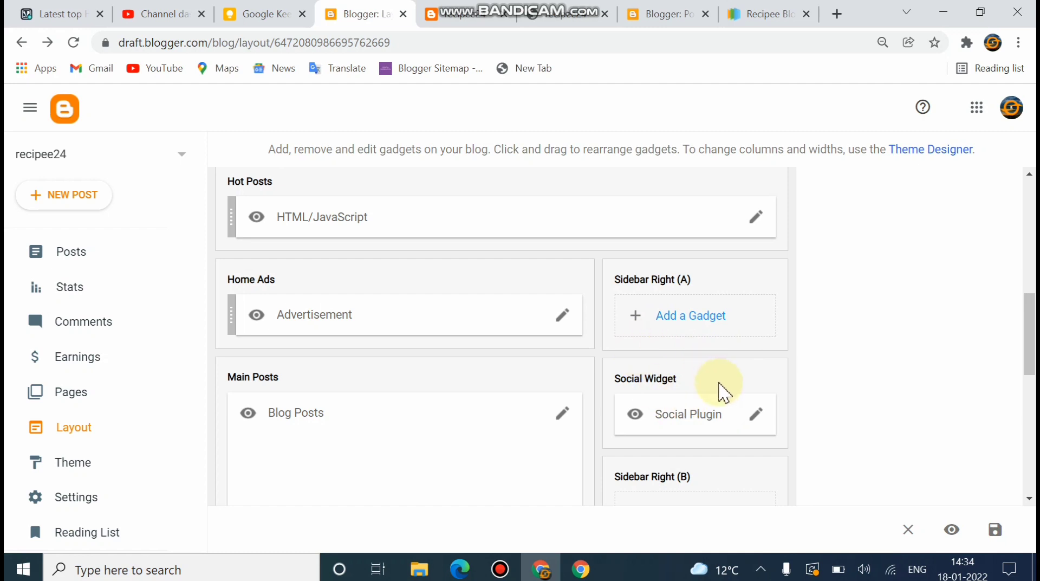
# - Add a Contact Form gadget below the Tags gadget in Section (Center) and save the layout
pyautogui.moveTo(1028, 332); pyautogui.dragTo(1029, 417)
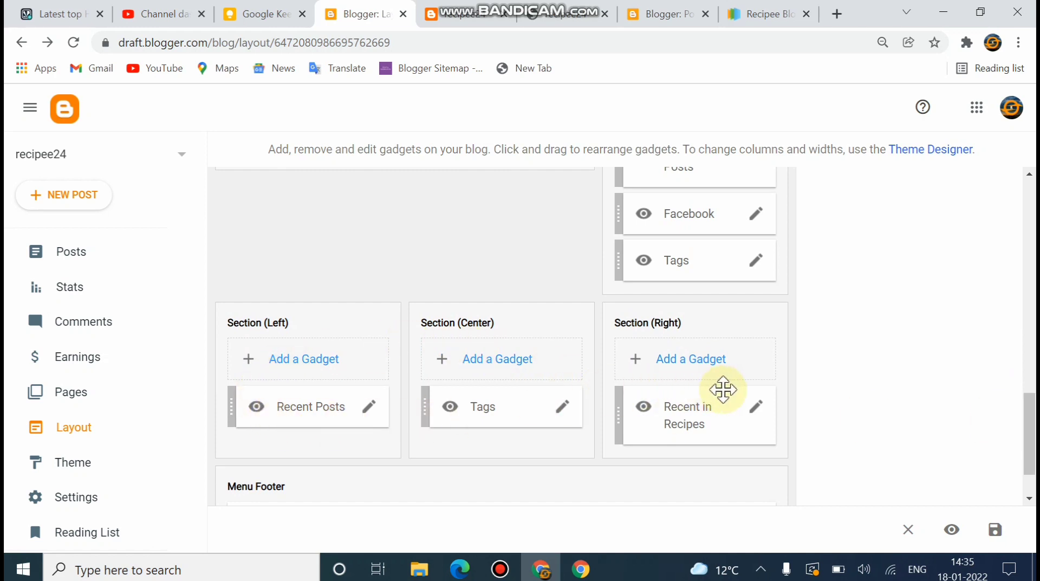
pyautogui.click(491, 368)
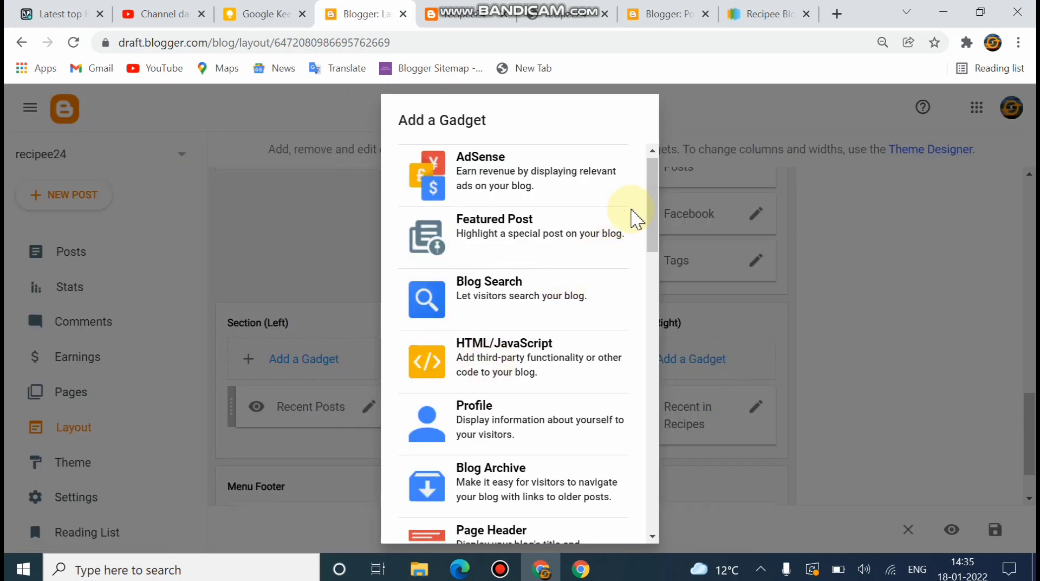
pyautogui.scroll(-10, 657, 244)
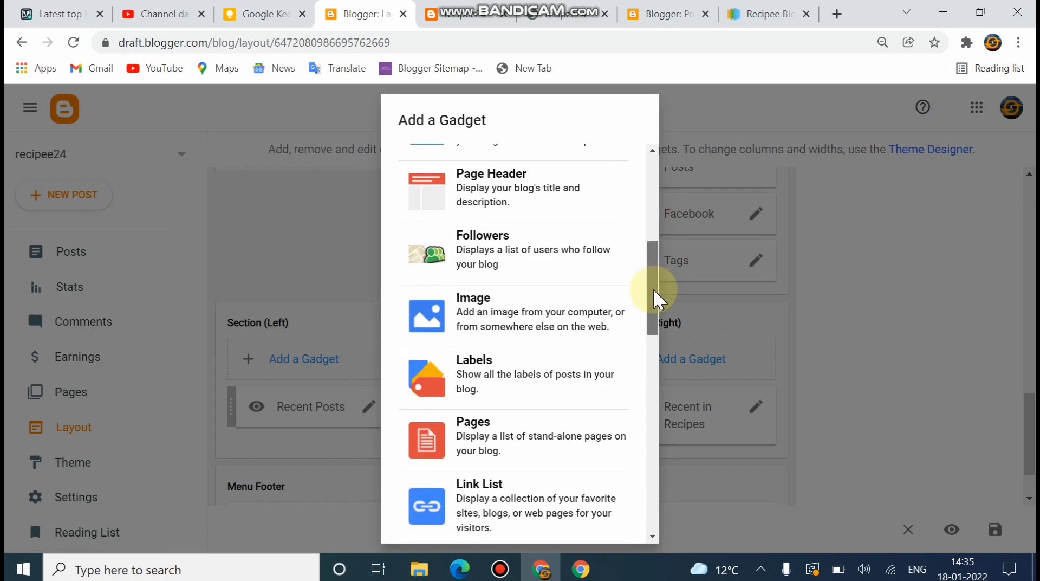
pyautogui.moveTo(660, 360); pyautogui.dragTo(673, 470)
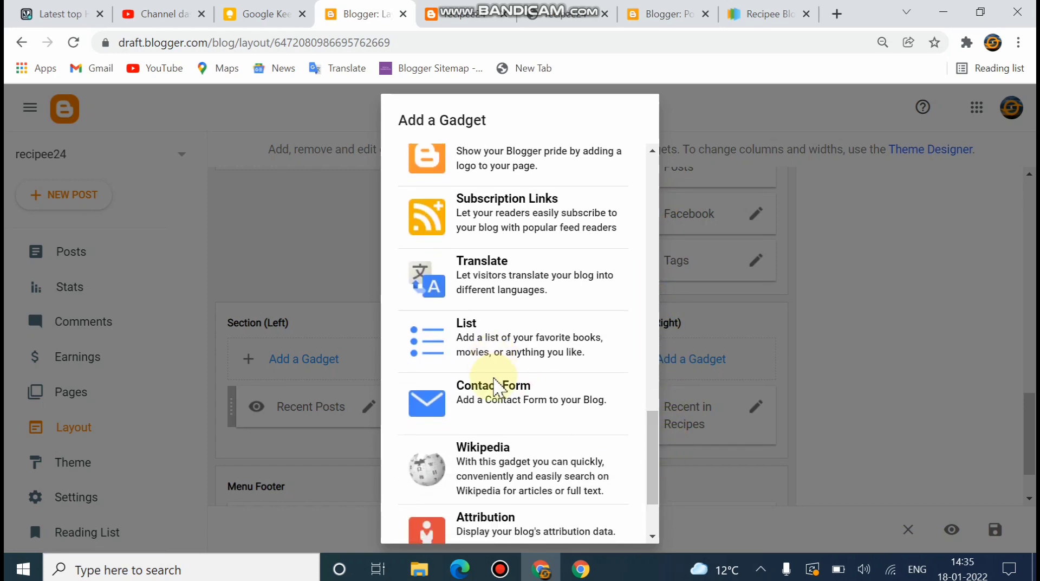
pyautogui.click(489, 401)
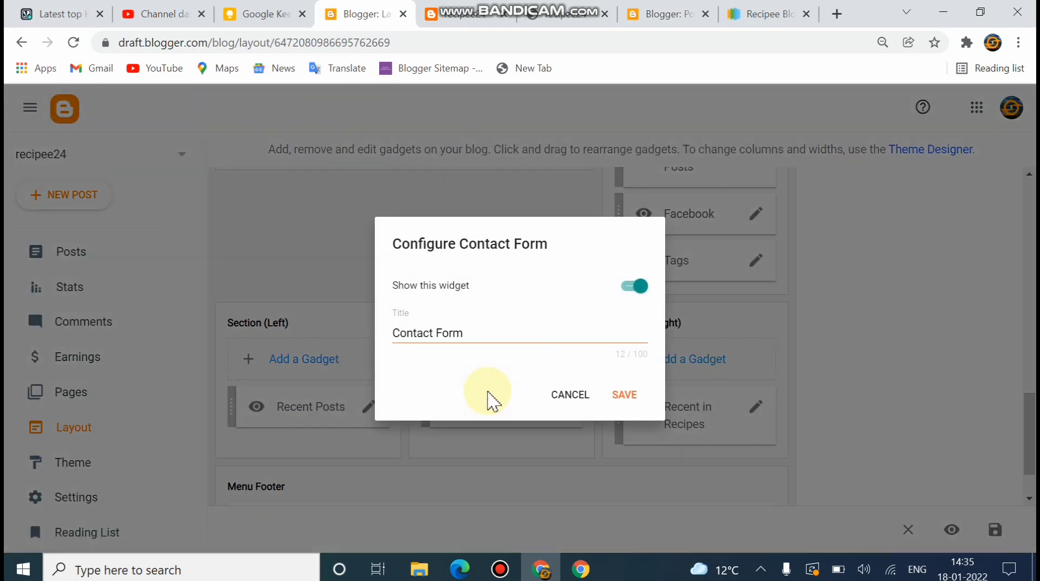
pyautogui.click(628, 395)
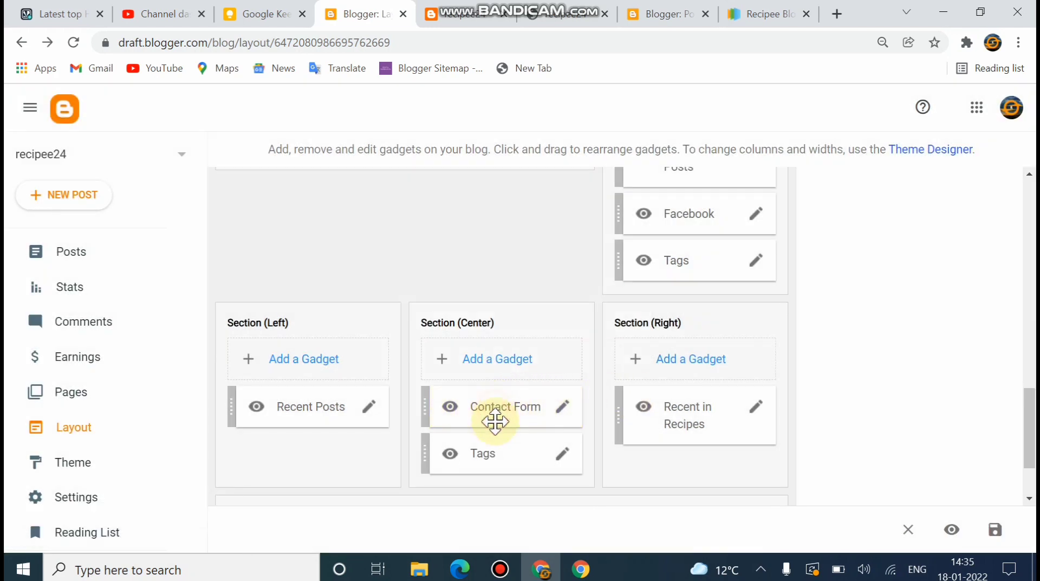
pyautogui.moveTo(495, 422); pyautogui.dragTo(493, 468)
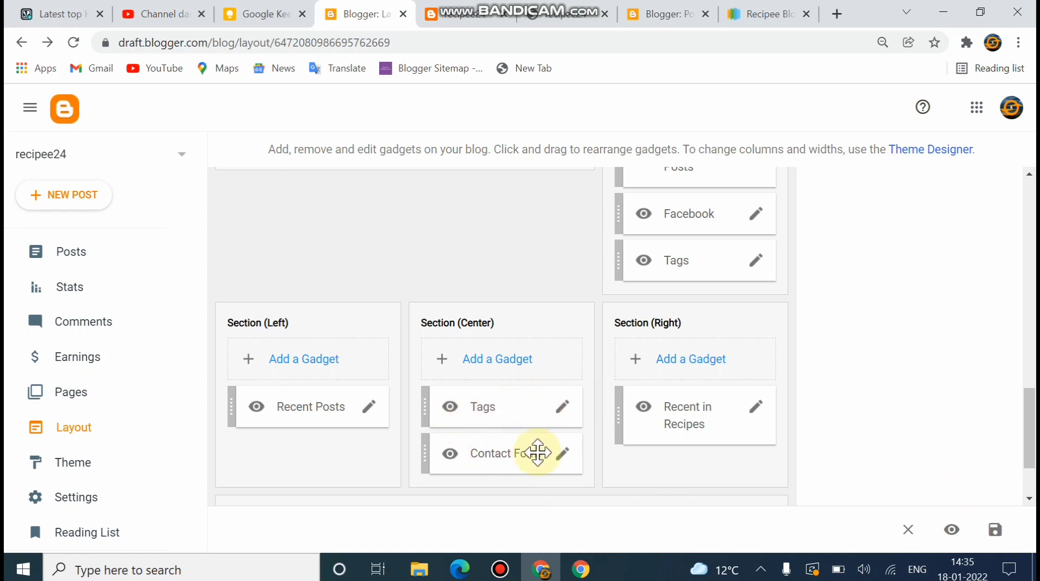
pyautogui.click(994, 534)
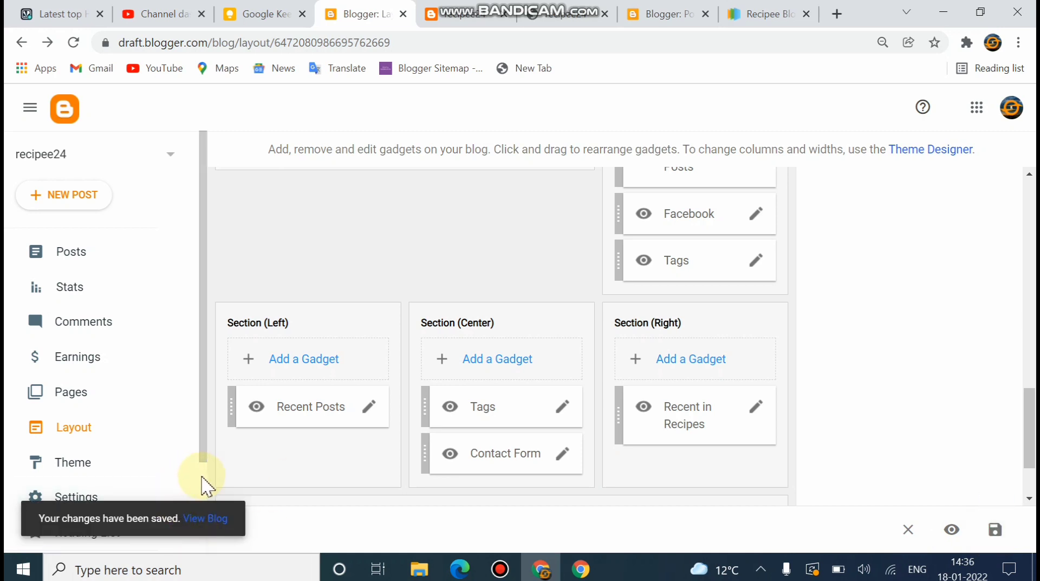
# - View the recipee24 blog and examine its post list and the Social Plugin, Popular Posts, Facebook and Tags sidebar widgets
pyautogui.scroll(-2, 205, 482)
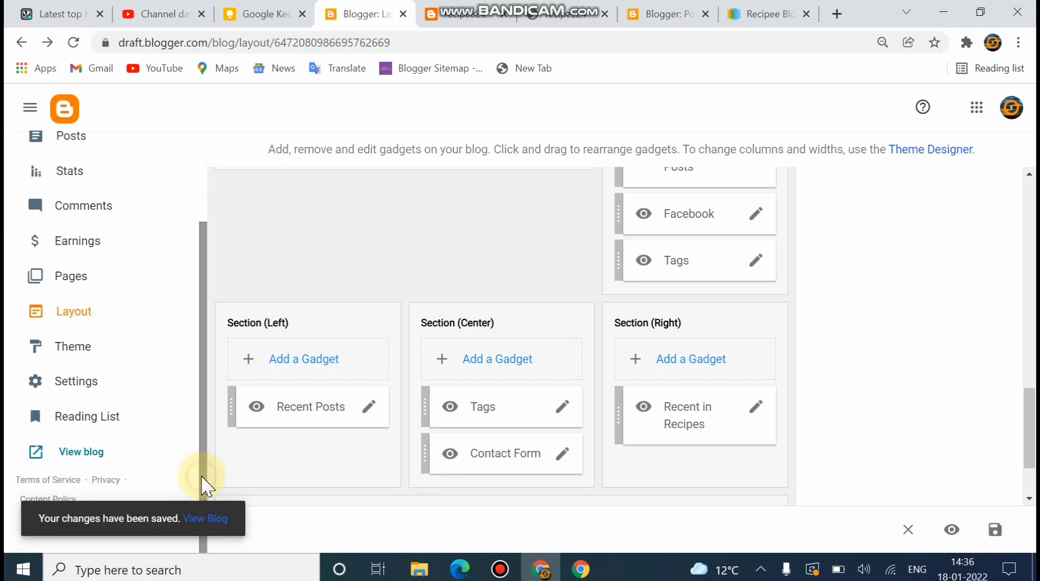
pyautogui.click(83, 450)
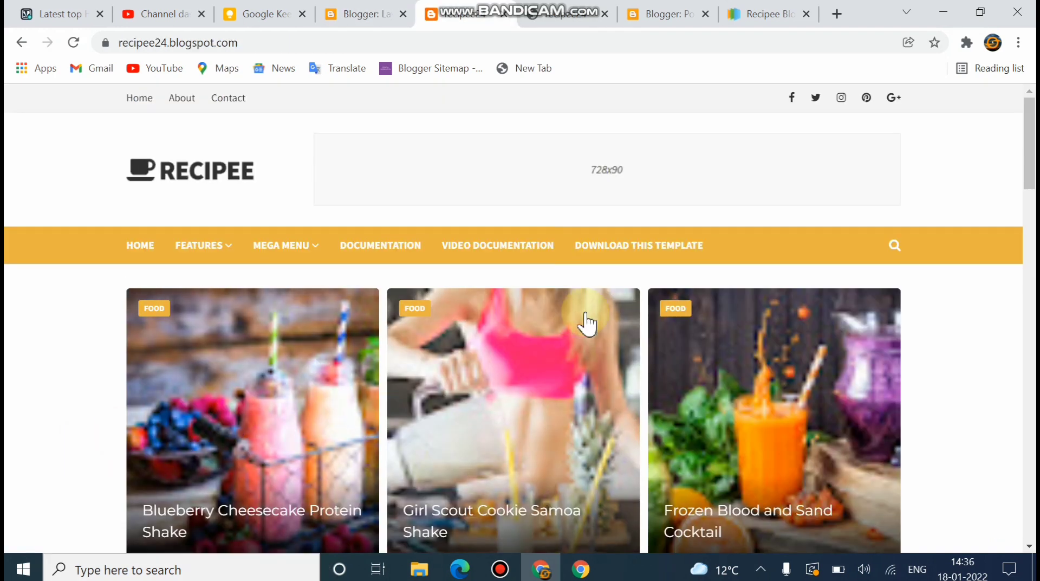
pyautogui.moveTo(1028, 144); pyautogui.dragTo(1030, 221)
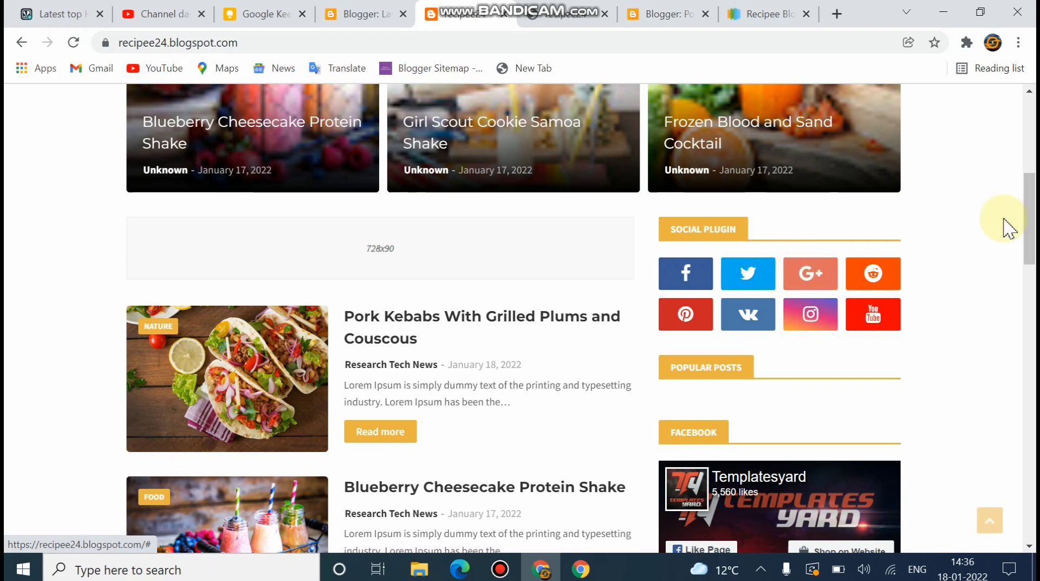
pyautogui.scroll(-5, 1032, 207)
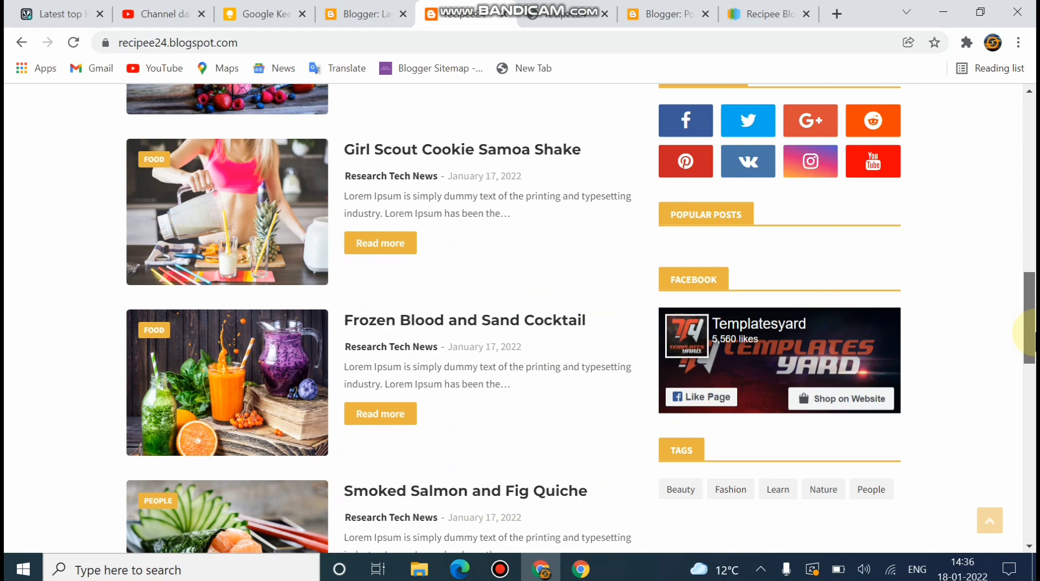
pyautogui.moveTo(1030, 333); pyautogui.dragTo(1023, 372)
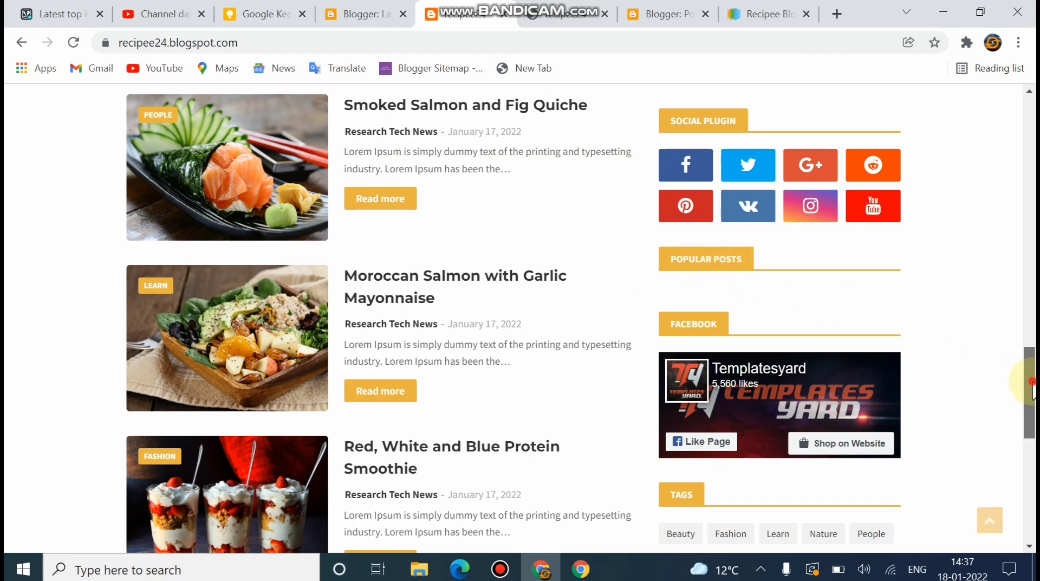
pyautogui.moveTo(1033, 386); pyautogui.dragTo(1034, 245)
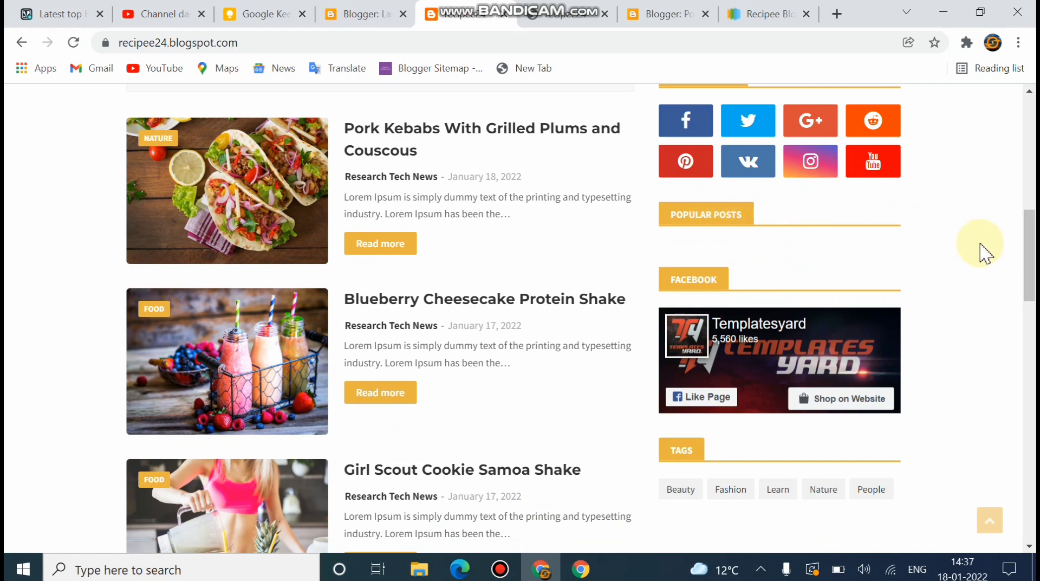
pyautogui.moveTo(1030, 266); pyautogui.dragTo(1031, 219)
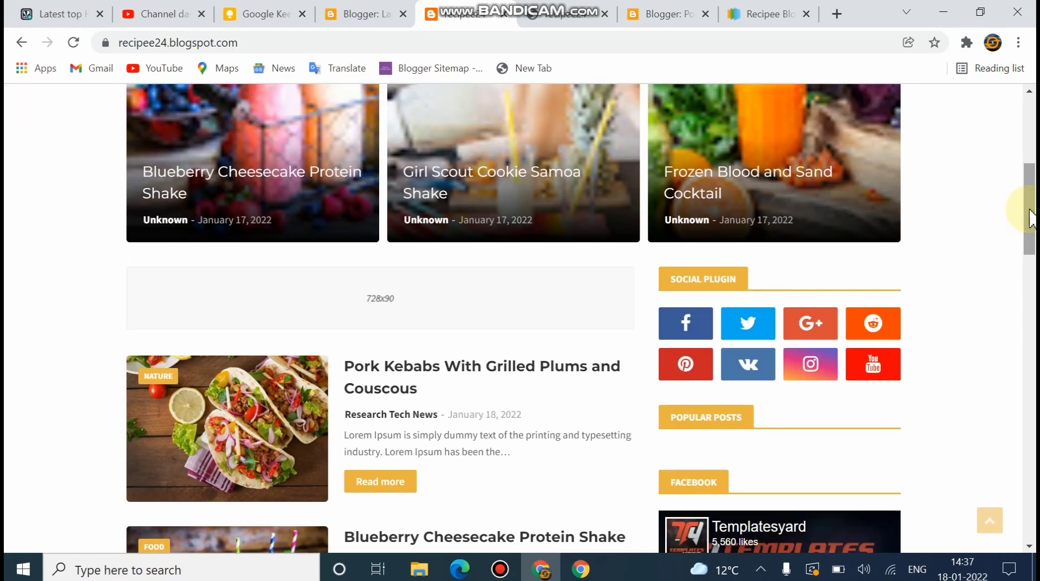
# - Open the Pork Kebabs With Grilled Plums and Couscous and Blueberry Cheesecake Protein Shake posts, and check the home page's Popular Posts widget
pyautogui.click(395, 374)
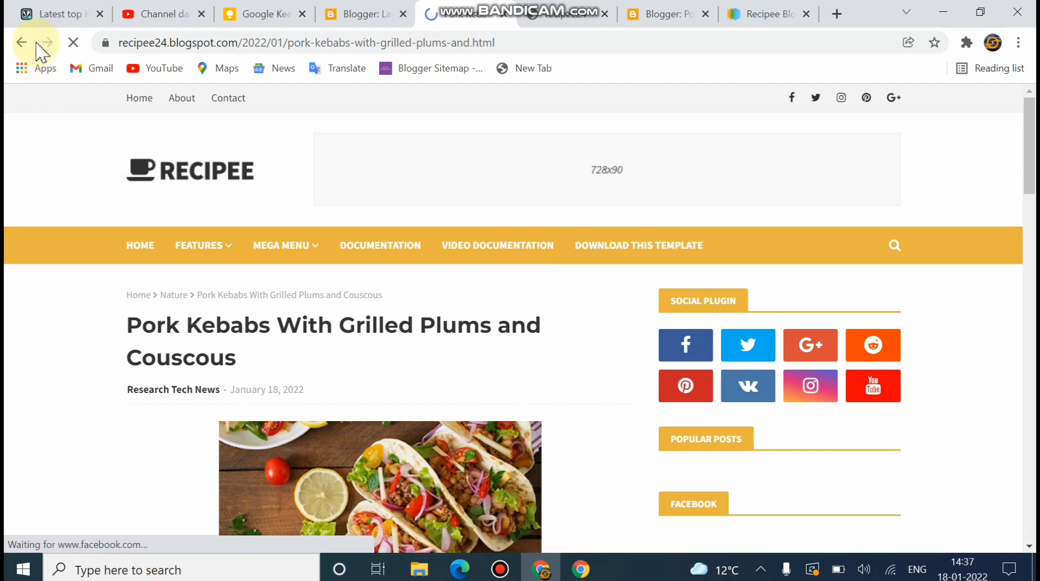
pyautogui.click(21, 42)
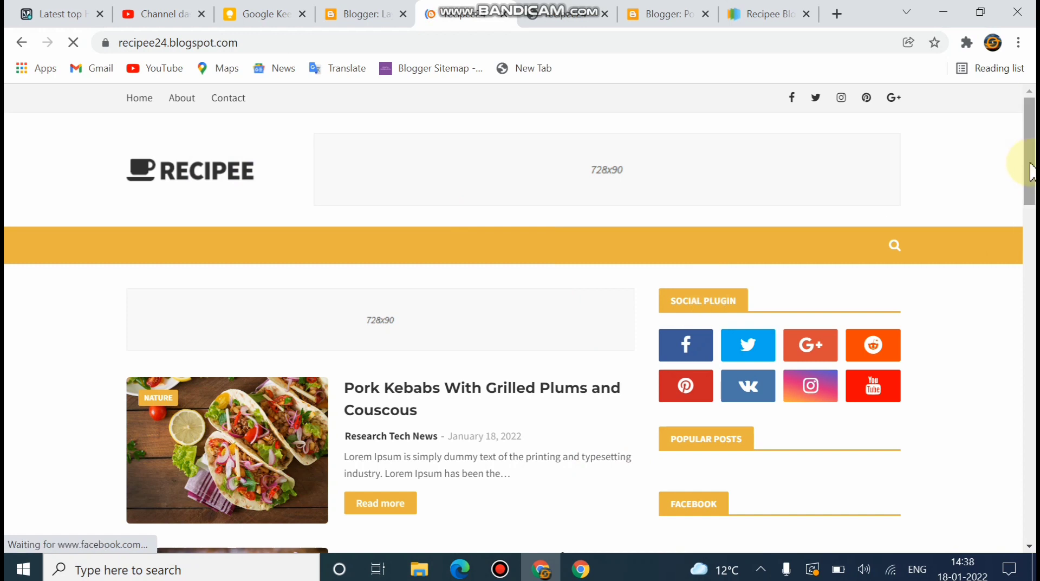
pyautogui.moveTo(1025, 146); pyautogui.dragTo(1028, 244)
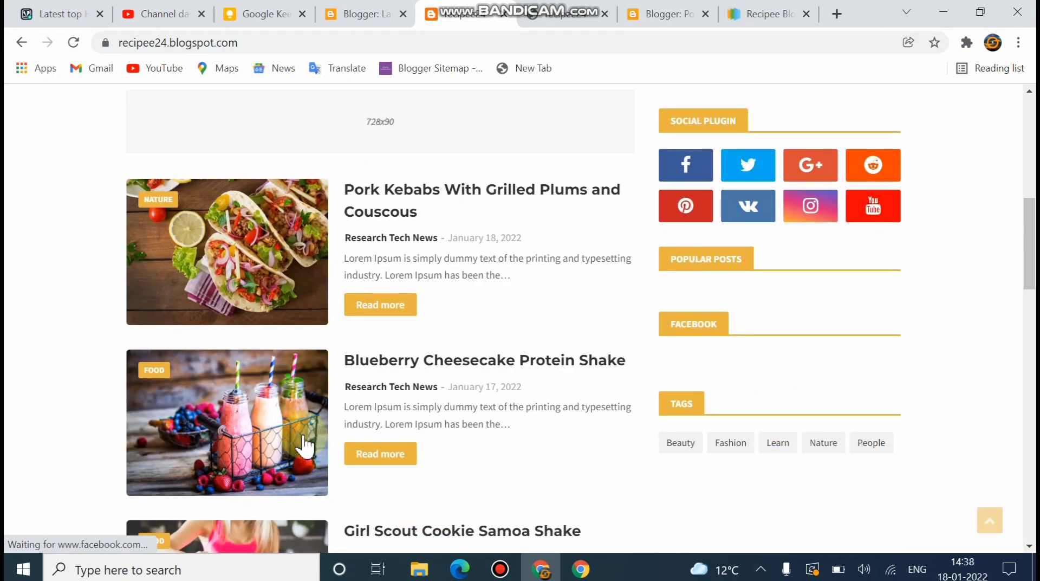
pyautogui.click(361, 370)
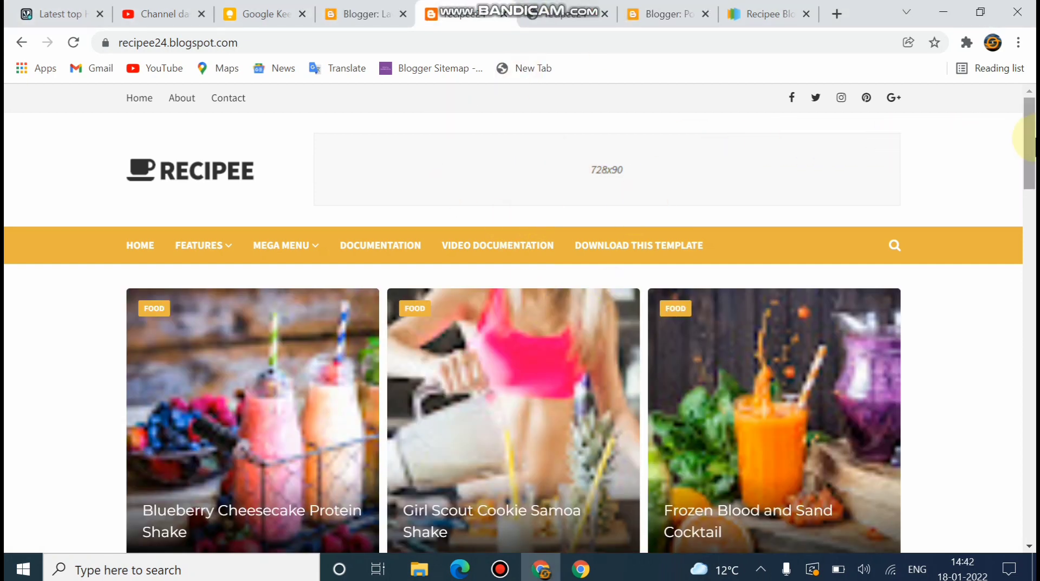
pyautogui.moveTo(1032, 141); pyautogui.dragTo(1033, 229)
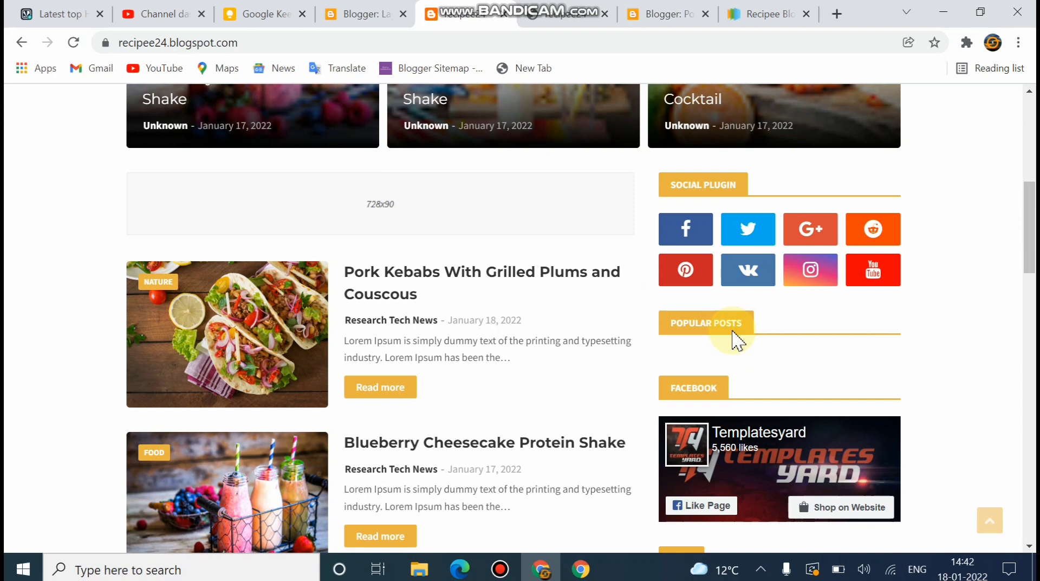
# - Set the Popular Posts gadget in Sidebar Right (B) to show at most 5 posts and save it
pyautogui.click(371, 17)
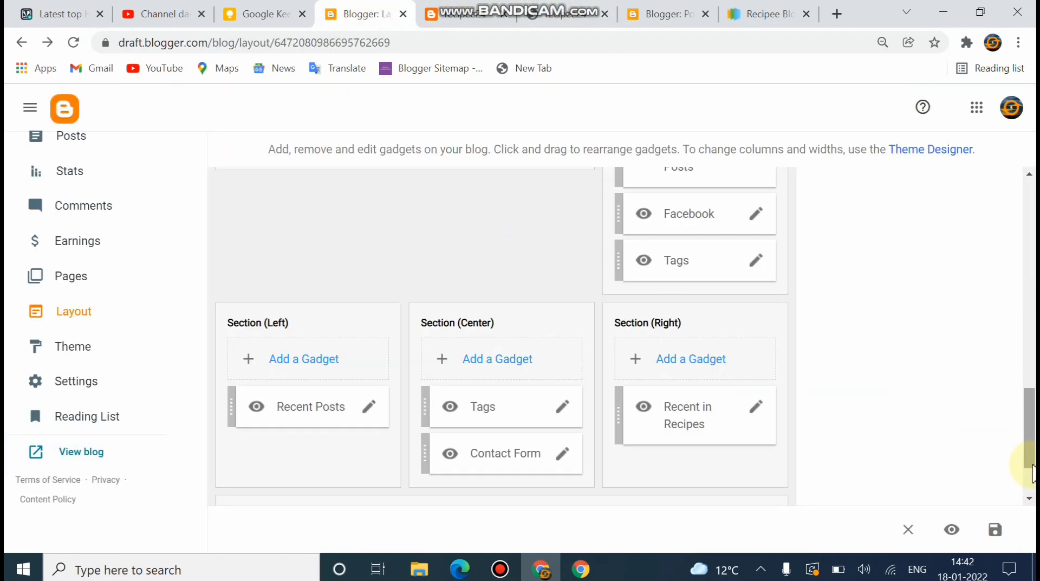
pyautogui.moveTo(1032, 467); pyautogui.dragTo(1031, 429)
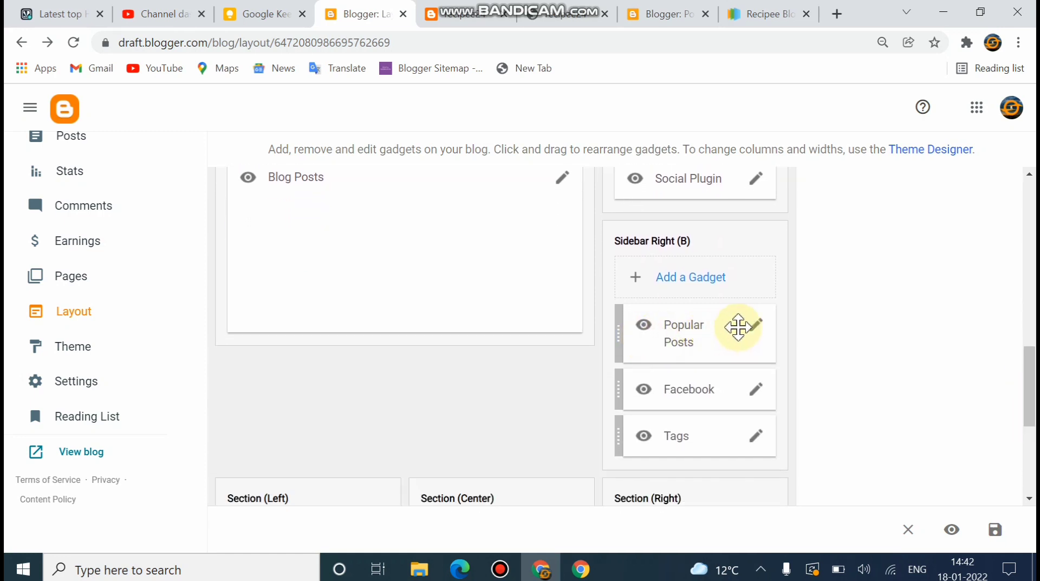
pyautogui.click(758, 327)
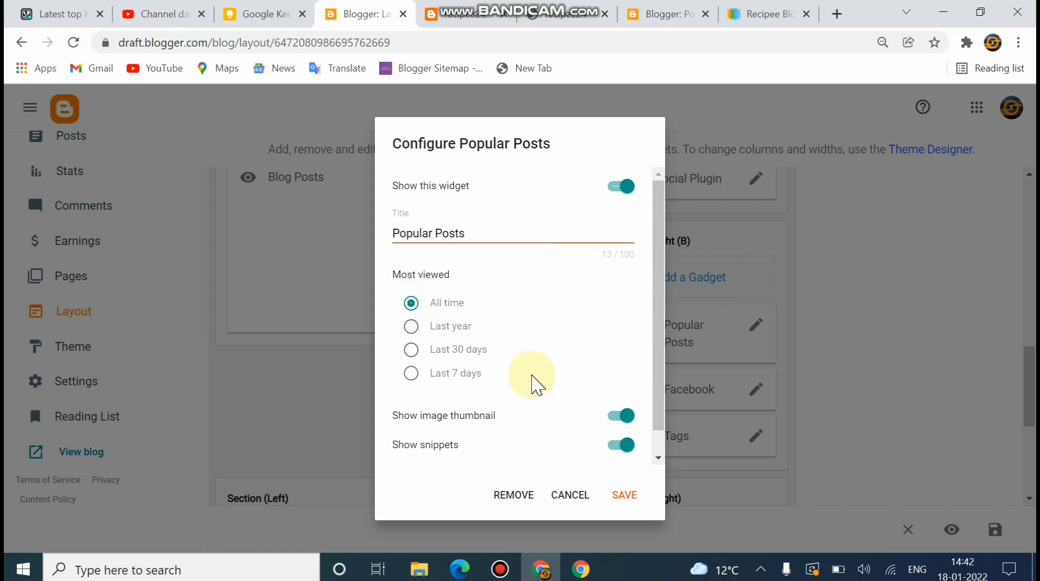
pyautogui.moveTo(662, 311); pyautogui.dragTo(659, 365)
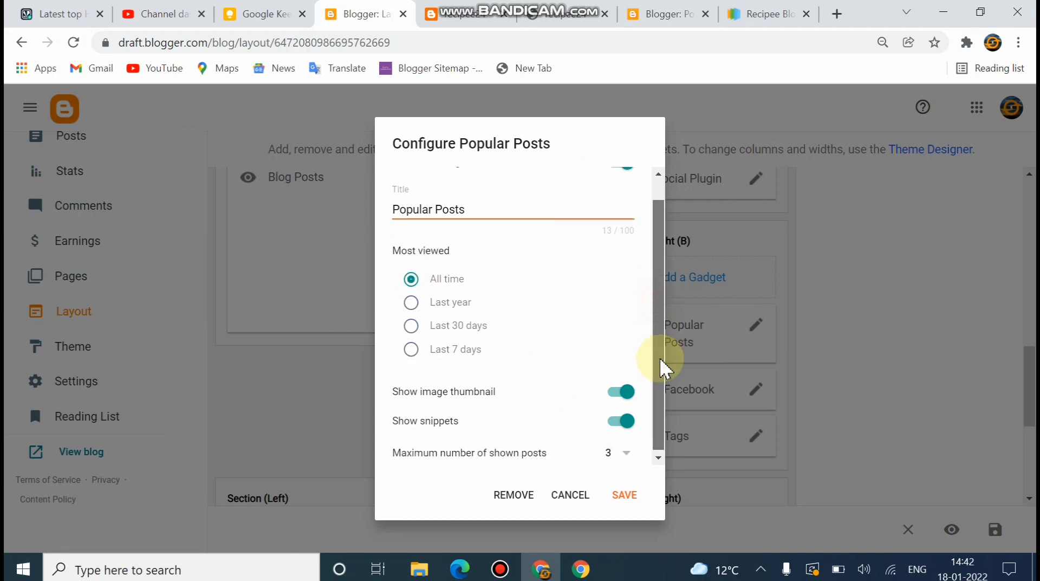
pyautogui.click(627, 453)
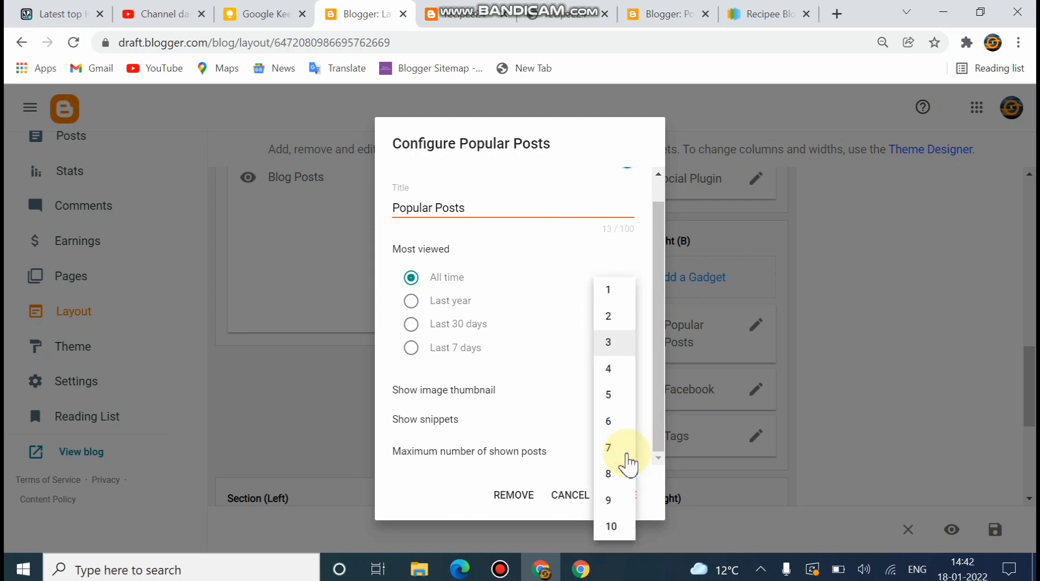
pyautogui.click(622, 406)
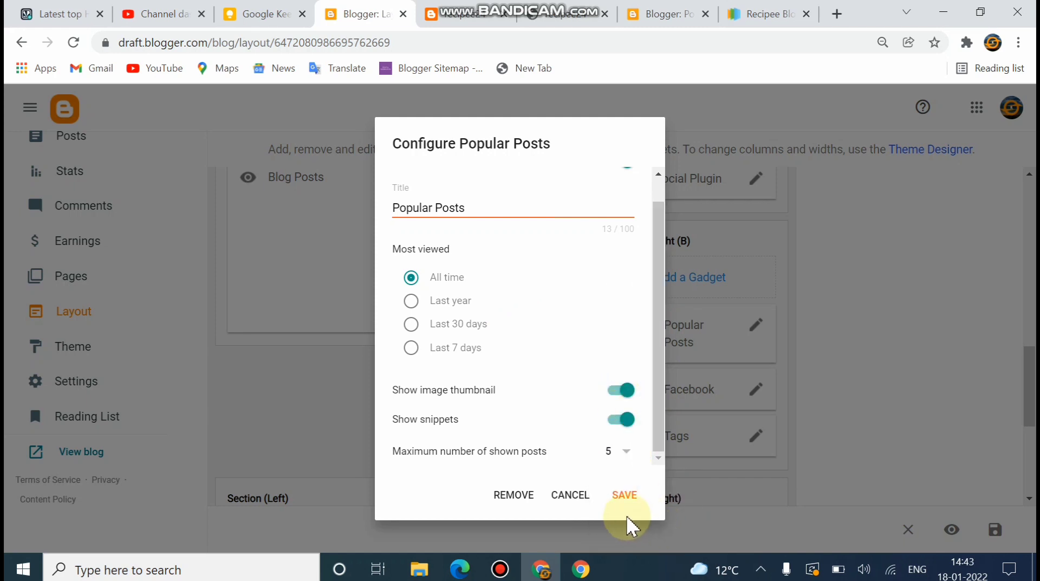
pyautogui.click(624, 501)
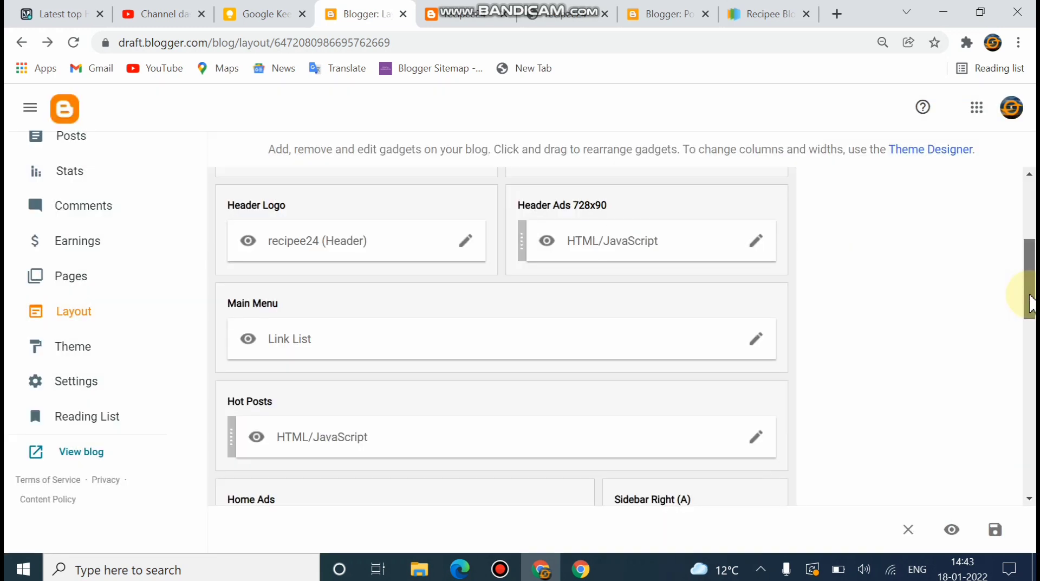
# - View the recipee24 blog and examine its home page down to the footer's contact form
pyautogui.moveTo(1028, 302); pyautogui.dragTo(1028, 350)
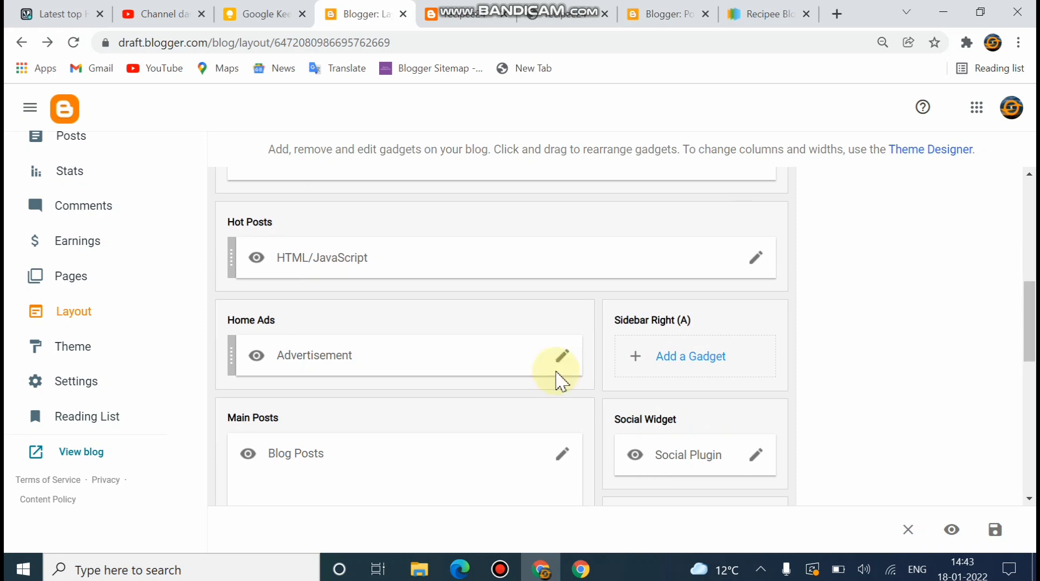
pyautogui.click(81, 459)
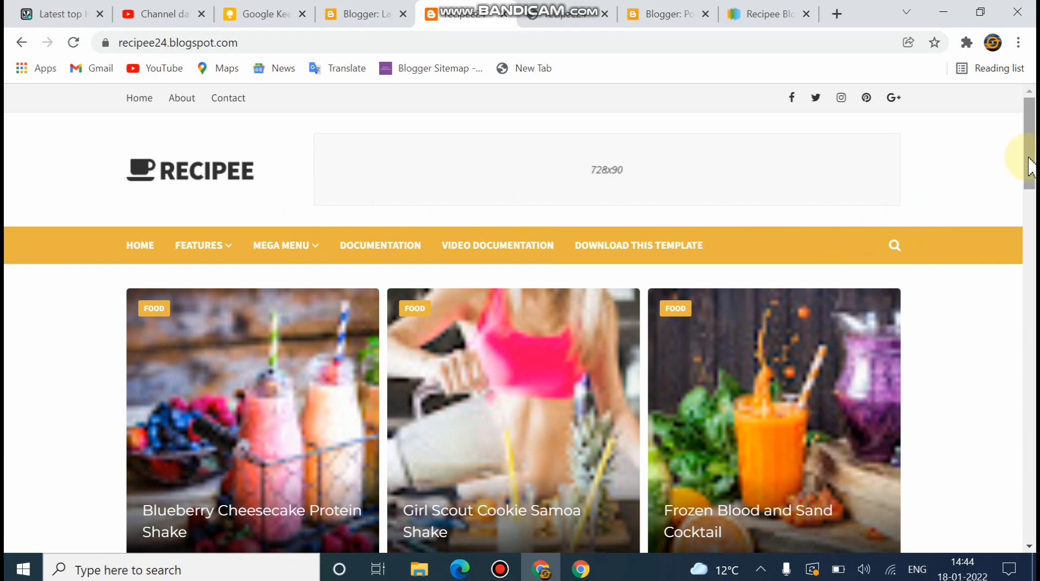
pyautogui.moveTo(1030, 168); pyautogui.dragTo(1032, 538)
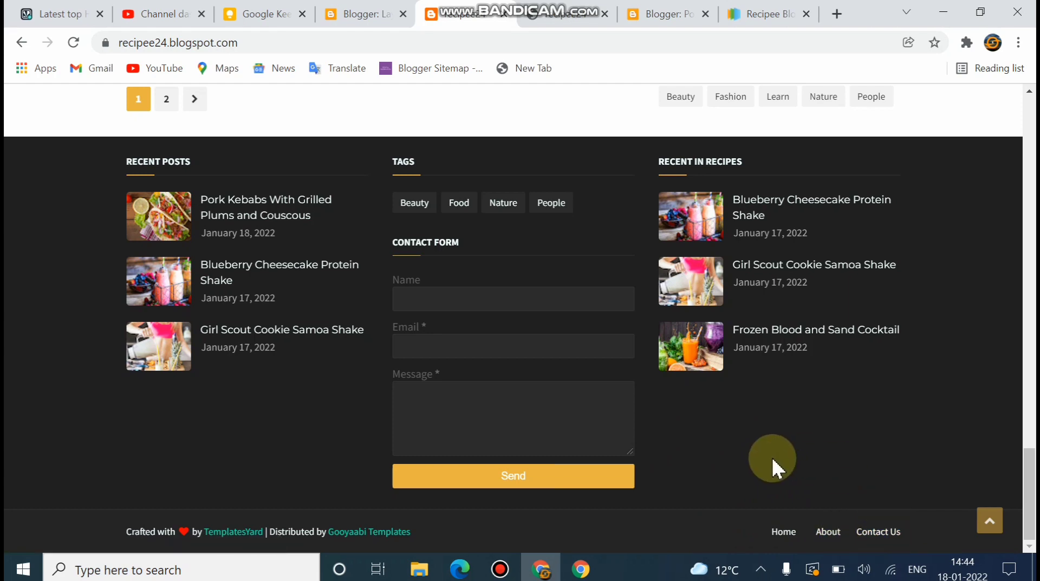
# - Examine the live home page's header, main menu, featured Food posts and the start of the post list and sidebar
pyautogui.moveTo(1029, 464); pyautogui.dragTo(1030, 157)
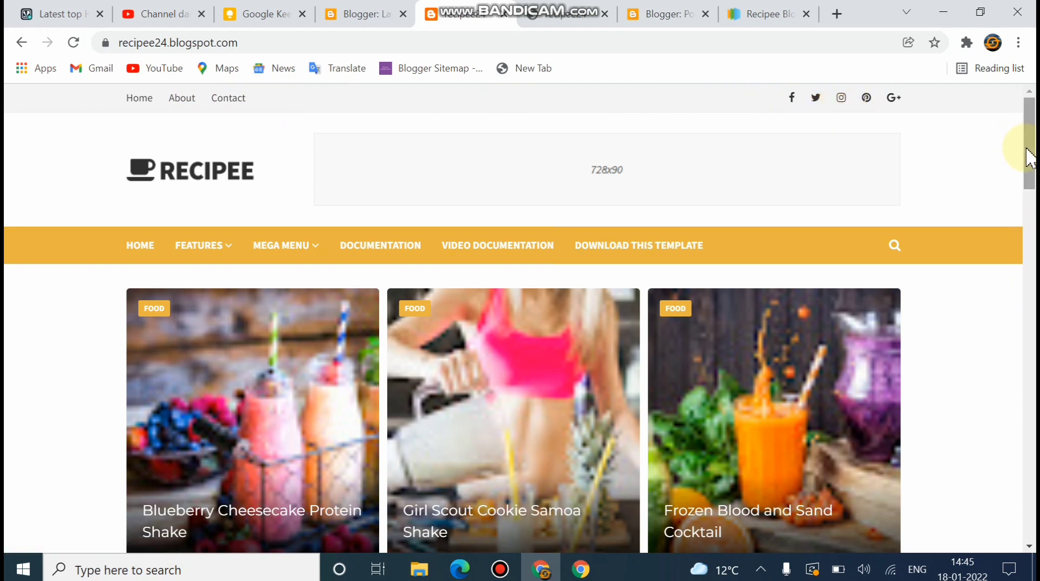
pyautogui.moveTo(1029, 157); pyautogui.dragTo(1029, 247)
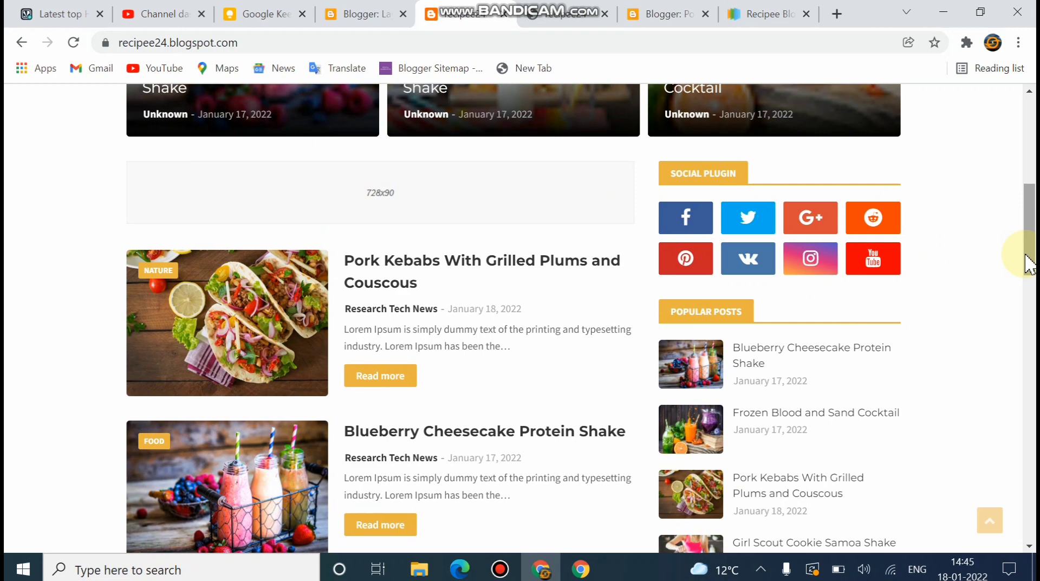
pyautogui.moveTo(1028, 265); pyautogui.dragTo(1029, 219)
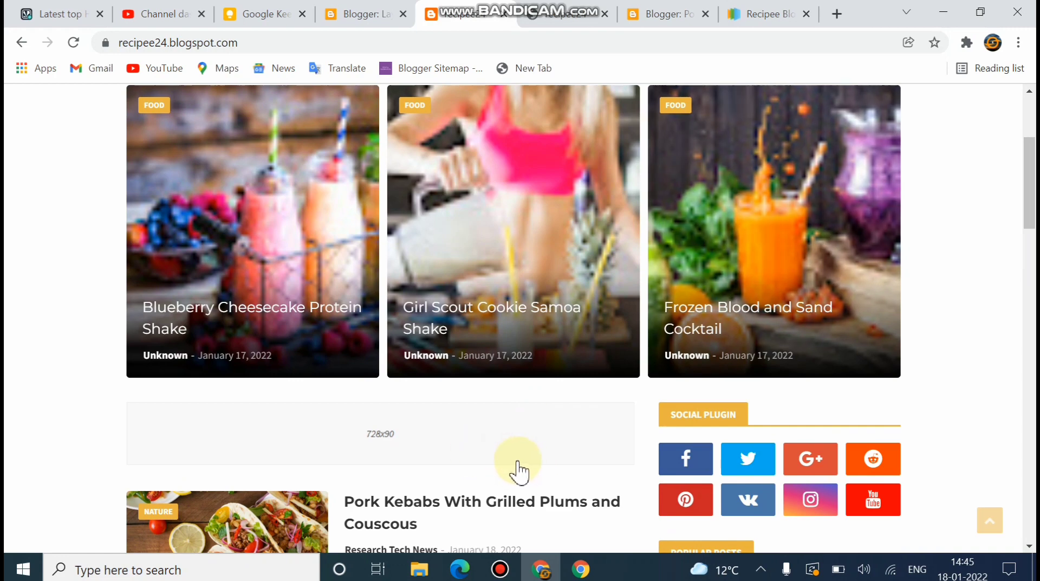
pyautogui.moveTo(1033, 169); pyautogui.dragTo(832, 138)
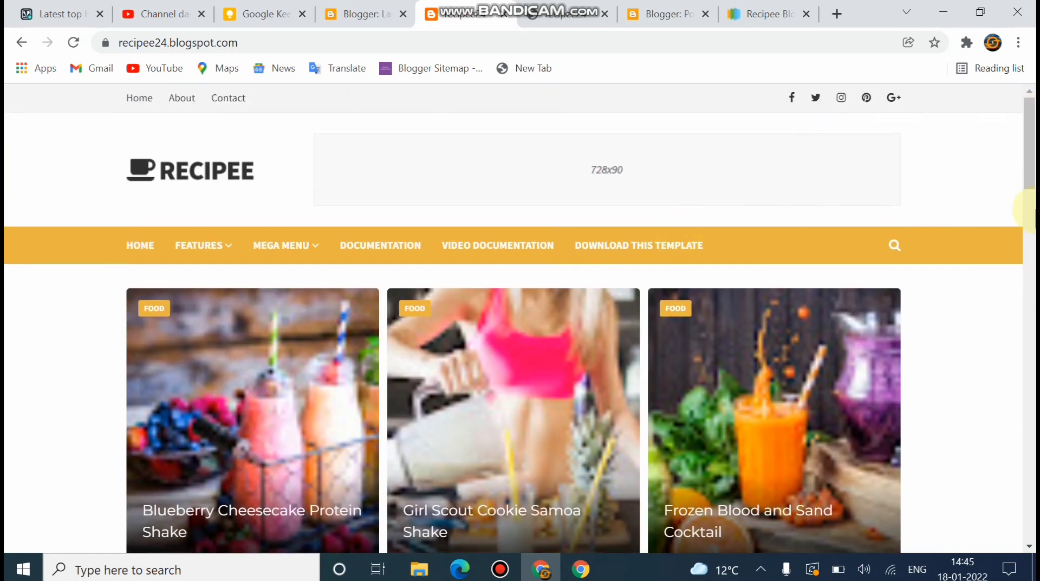
pyautogui.moveTo(1030, 163); pyautogui.dragTo(1027, 120)
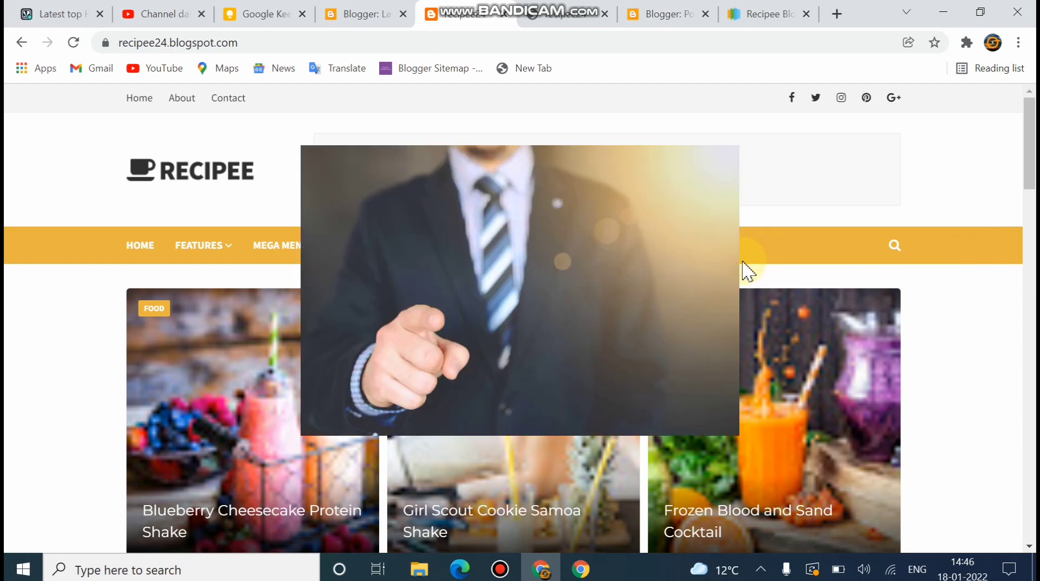
pyautogui.moveTo(1032, 159); pyautogui.dragTo(1000, 113)
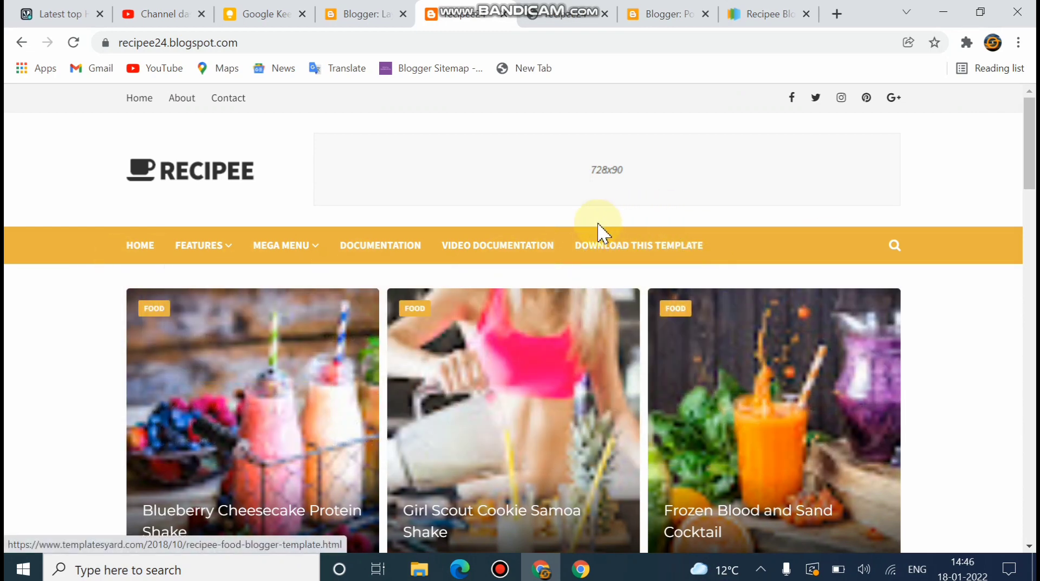
# - In the Blogger layout, turn off showing the Link List gadget in the Main Menu section and save it
pyautogui.click(367, 12)
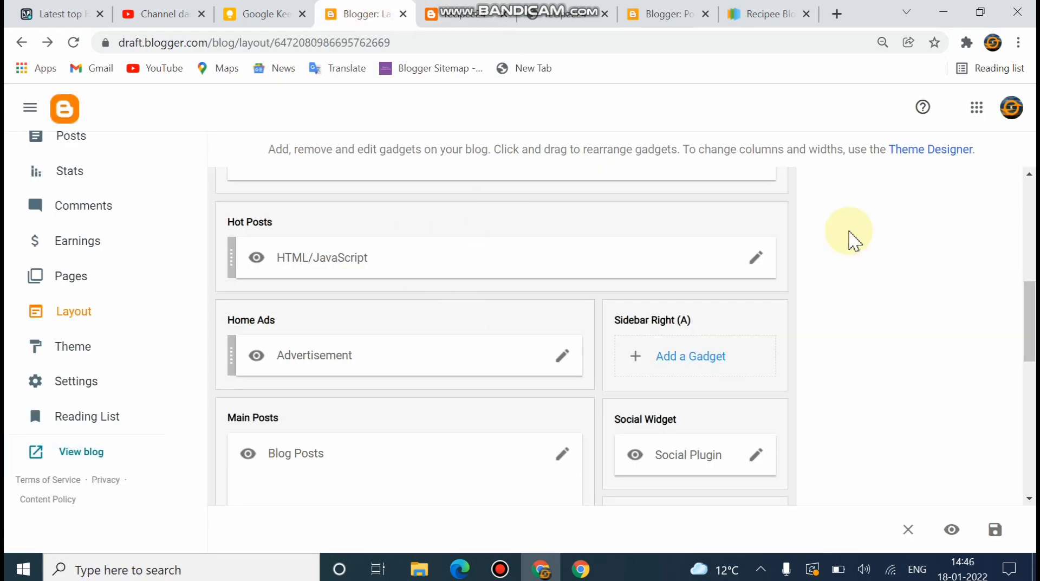
pyautogui.click(1028, 314)
pyautogui.moveTo(1028, 315); pyautogui.dragTo(1029, 284)
pyautogui.click(755, 287)
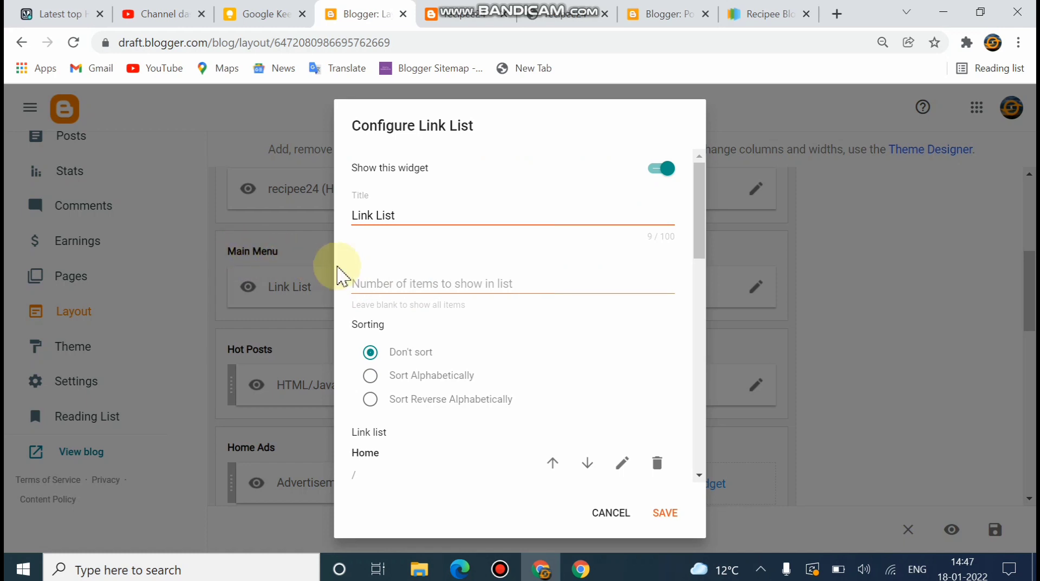
pyautogui.click(663, 170)
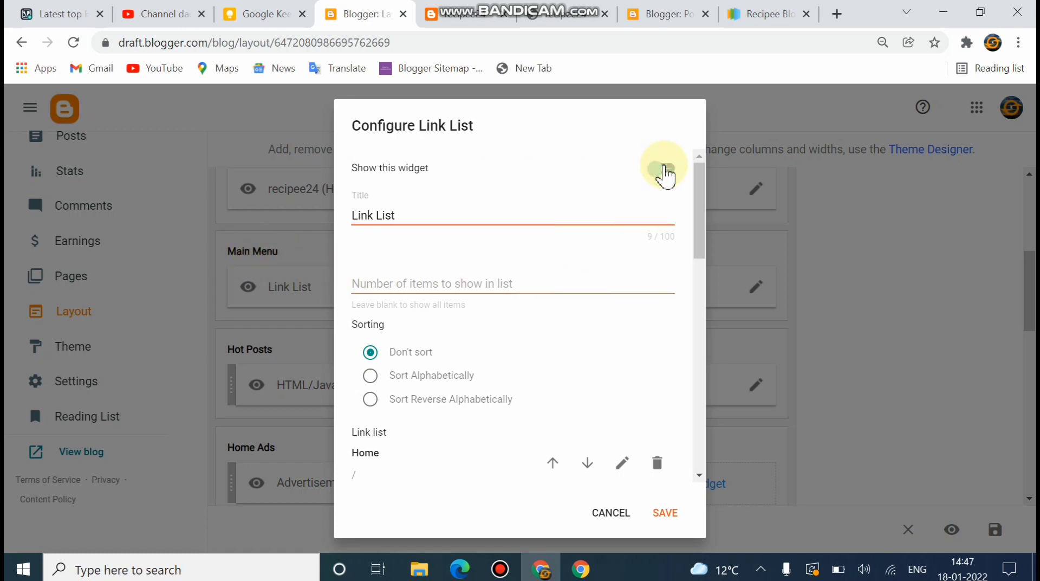
pyautogui.click(662, 513)
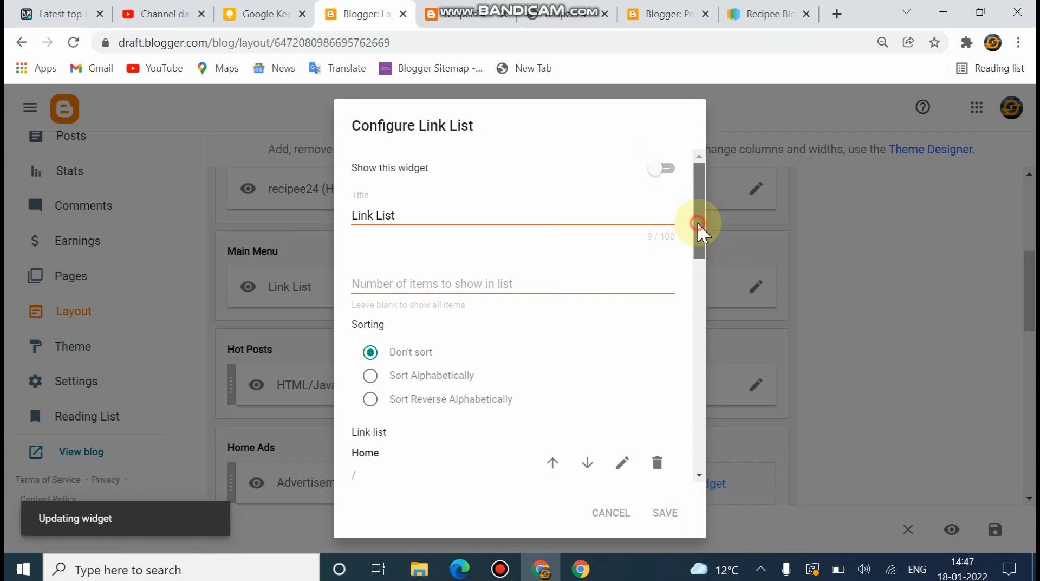
pyautogui.moveTo(701, 227)
pyautogui.mouseDown()
pyautogui.moveTo(701, 476)
pyautogui.moveTo(697, 209)
pyautogui.mouseUp()
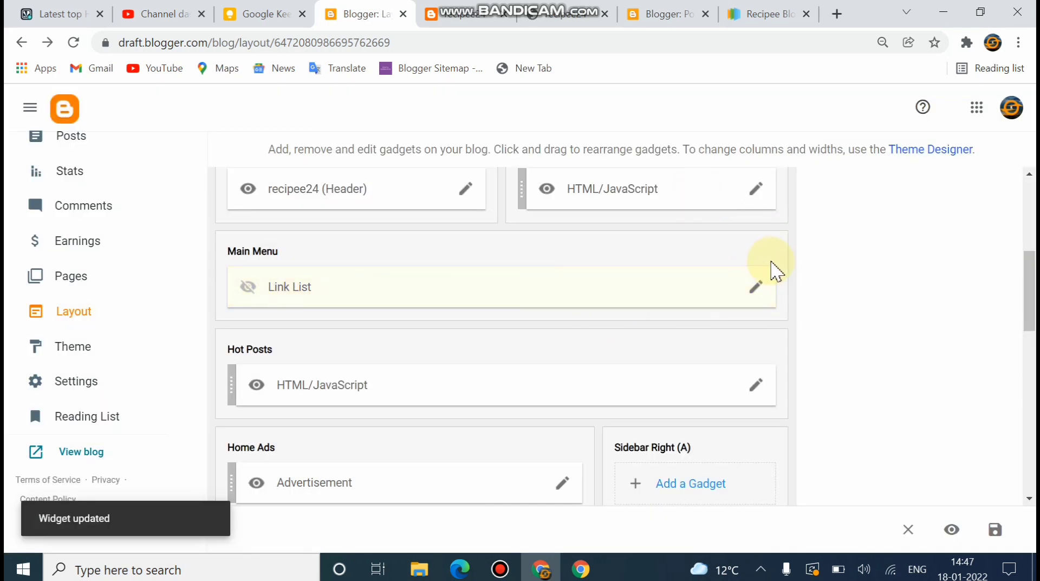
# - Reload the live recipee24 home page through its logo and check the main menu bar
pyautogui.click(441, 12)
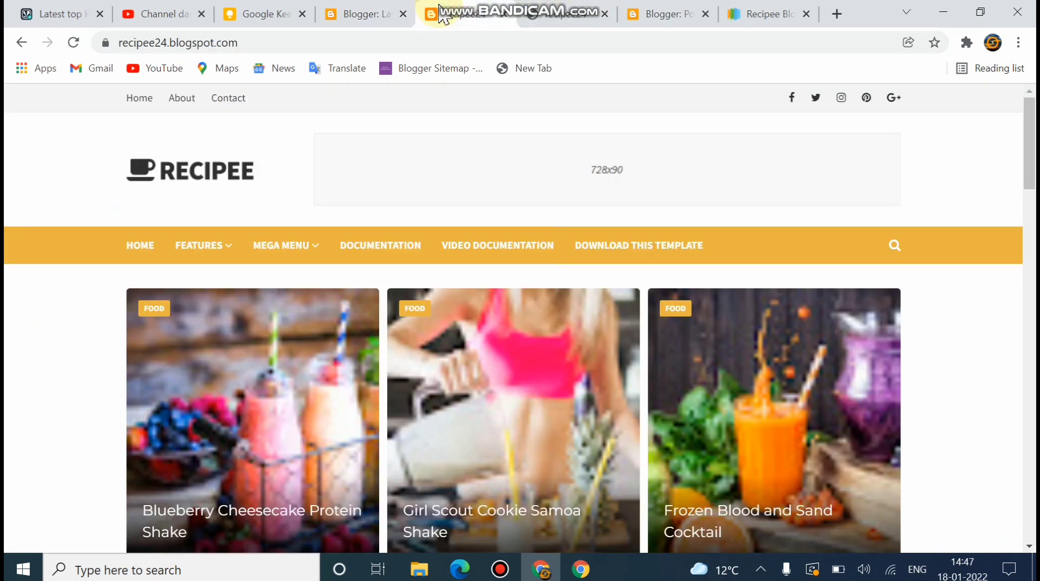
pyautogui.click(210, 173)
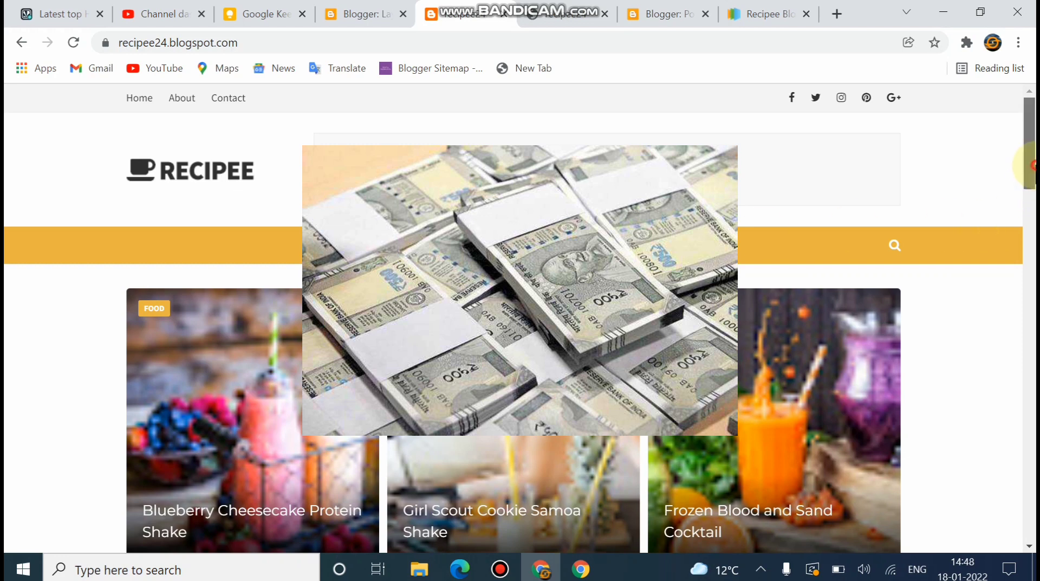
pyautogui.moveTo(1030, 165)
pyautogui.mouseDown()
pyautogui.moveTo(1028, 193)
pyautogui.moveTo(1030, 151)
pyautogui.mouseUp()
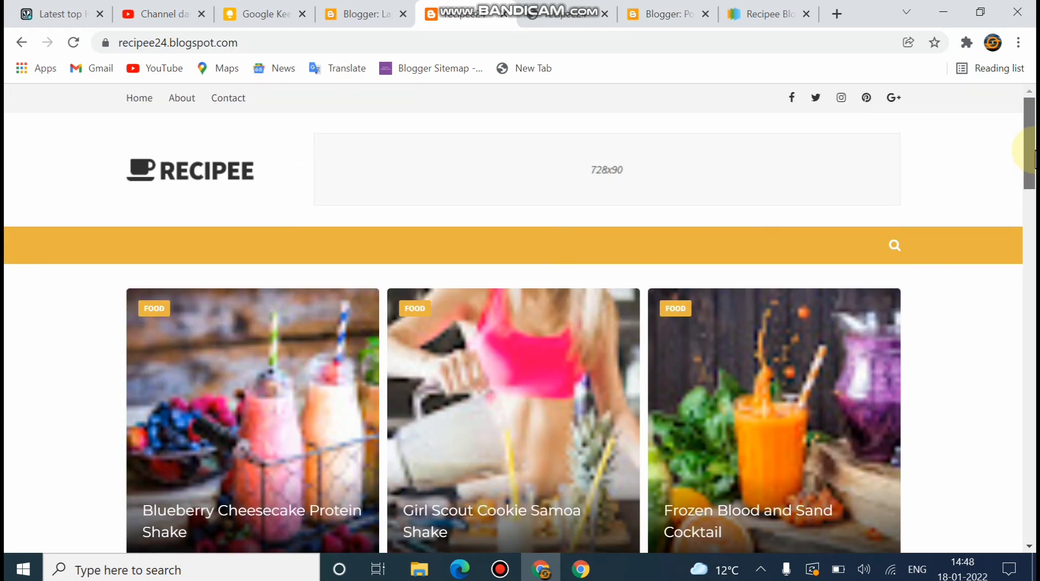